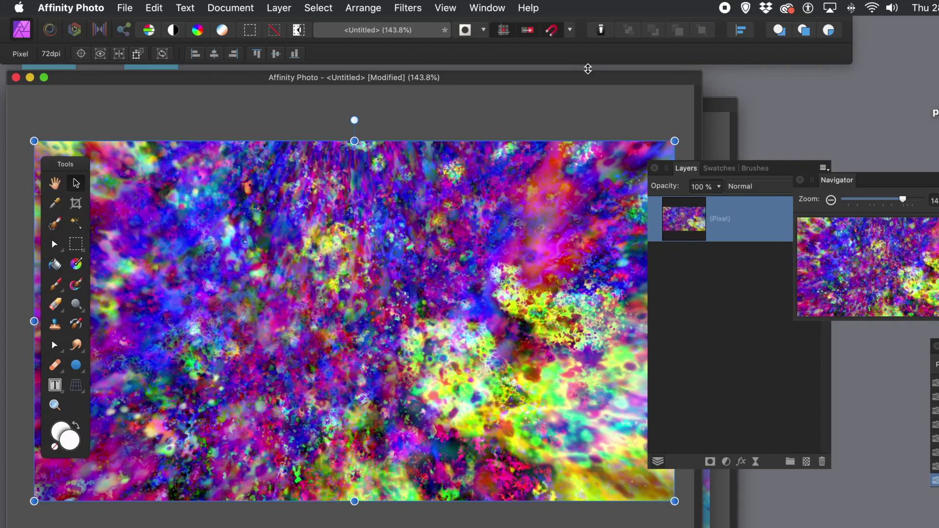
- Bring the second spatter-painting document to the front and switch to the Paint Brush
drag(621, 75, 589, 80)
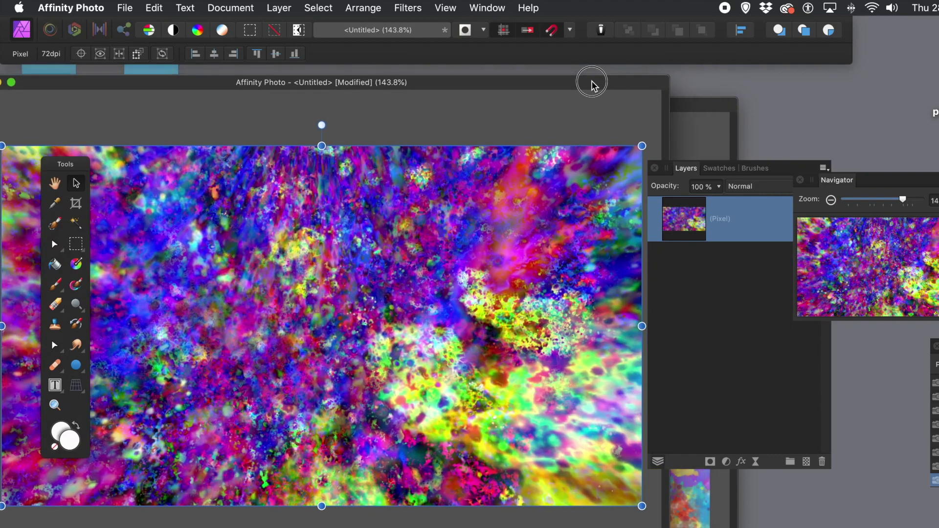
click(705, 107)
key(b)
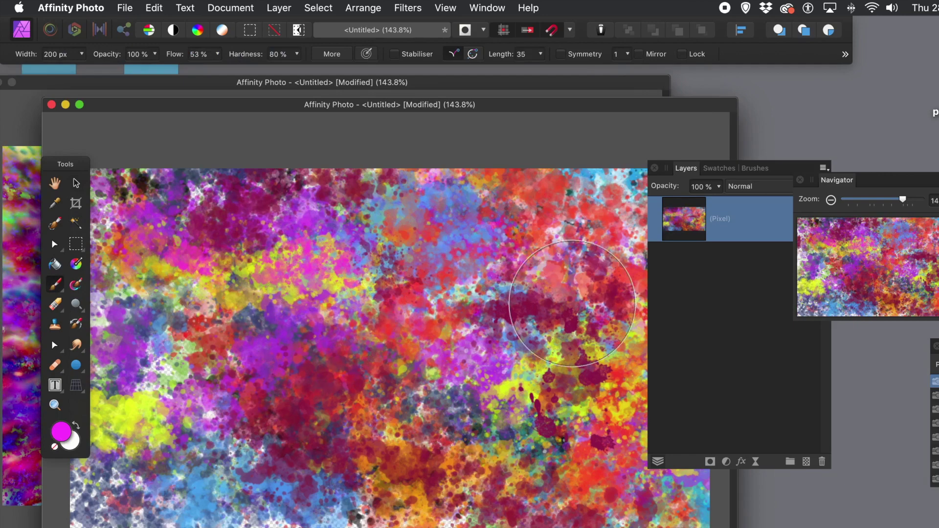
- Pick a 440 px spatter brush and paint dark red spatter across the lower left and centre
click(755, 167)
click(737, 382)
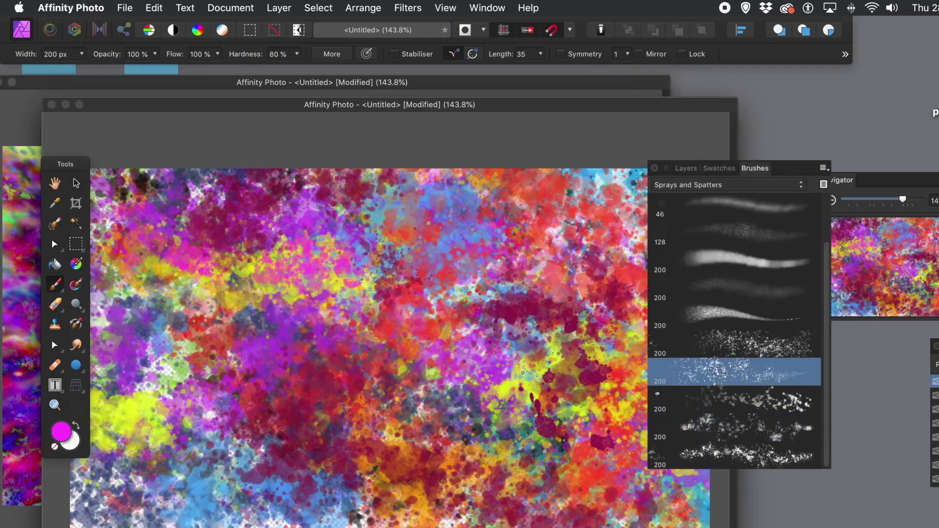
click(81, 54)
drag(83, 62, 116, 63)
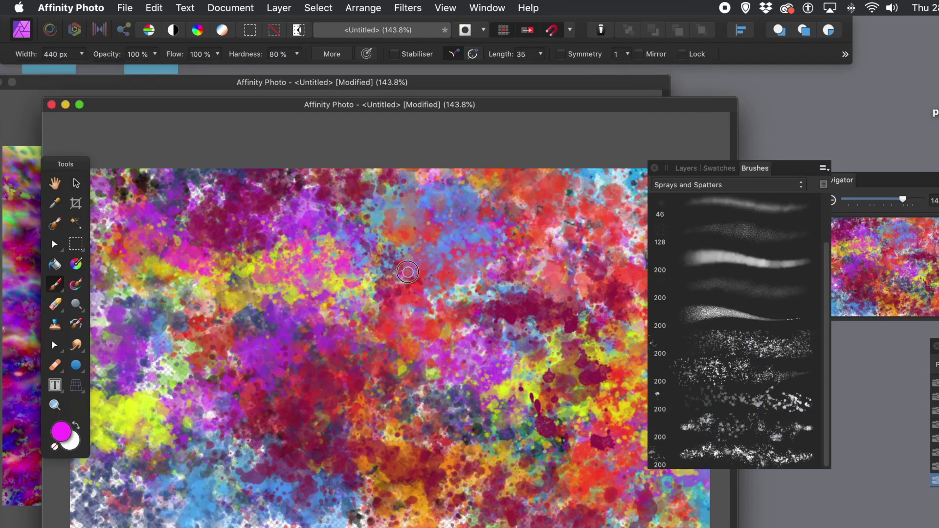
click(718, 168)
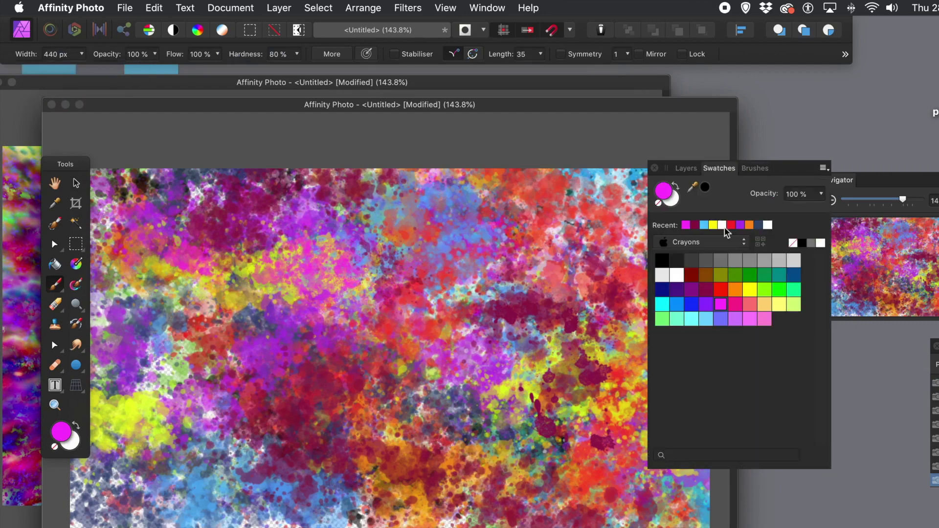
click(690, 276)
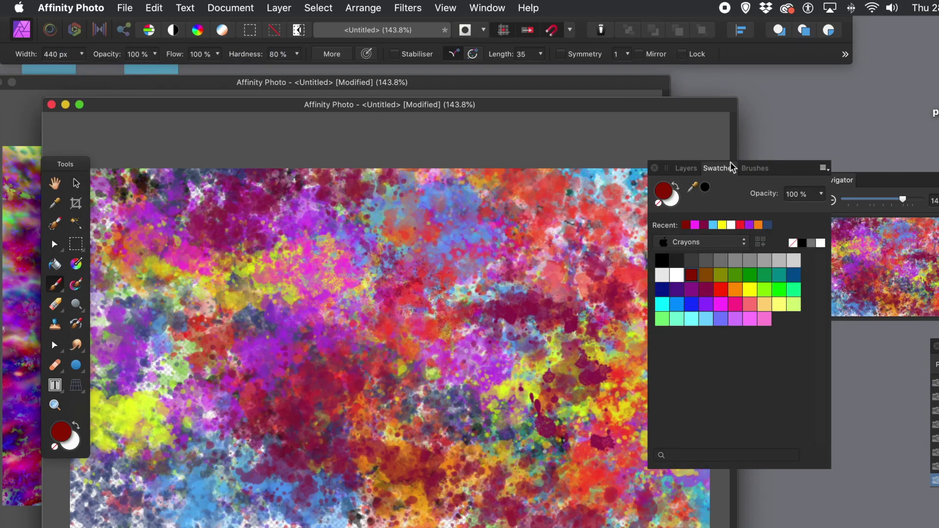
click(754, 168)
click(721, 457)
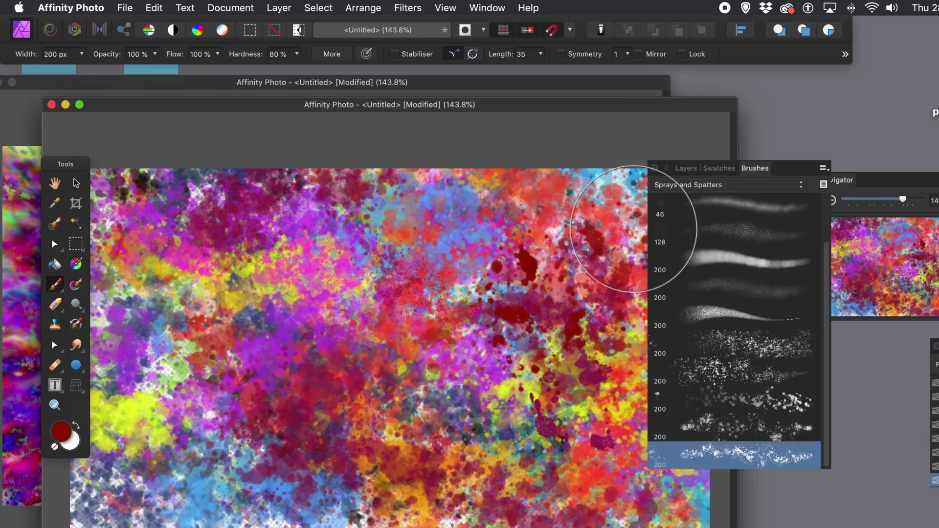
mouse_move(238, 361)
mouse_down()
mouse_move(137, 440)
mouse_move(398, 441)
mouse_up()
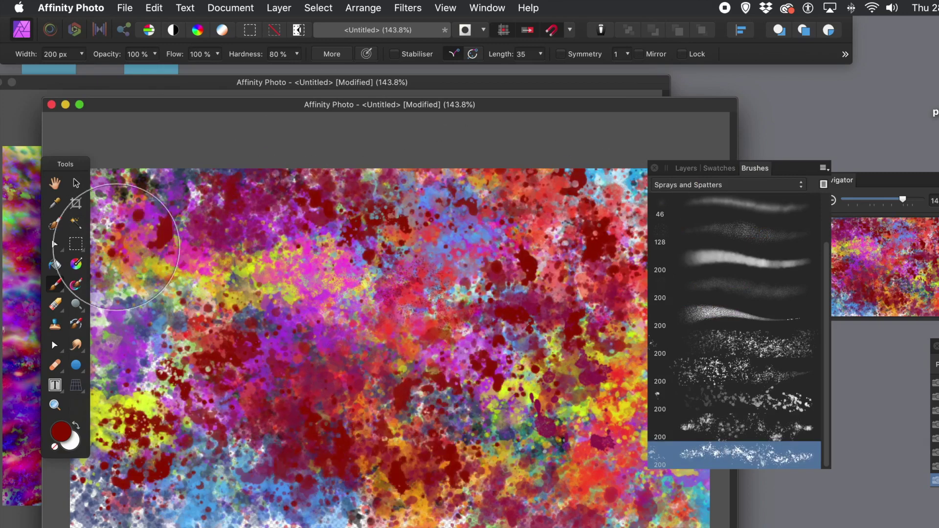
- Add orange, black and white spatter strokes across the top, left and centre
click(715, 168)
click(735, 290)
mouse_move(611, 244)
mouse_down()
mouse_move(360, 163)
mouse_move(297, 494)
mouse_move(292, 442)
mouse_up()
click(662, 260)
mouse_move(562, 196)
mouse_down()
mouse_move(247, 192)
mouse_move(277, 399)
mouse_move(440, 274)
mouse_move(122, 464)
mouse_move(146, 469)
mouse_up()
click(677, 275)
mouse_move(513, 308)
mouse_down()
mouse_move(528, 342)
mouse_move(292, 439)
mouse_move(379, 386)
mouse_move(151, 245)
mouse_move(209, 247)
mouse_move(414, 203)
mouse_up()
click(686, 169)
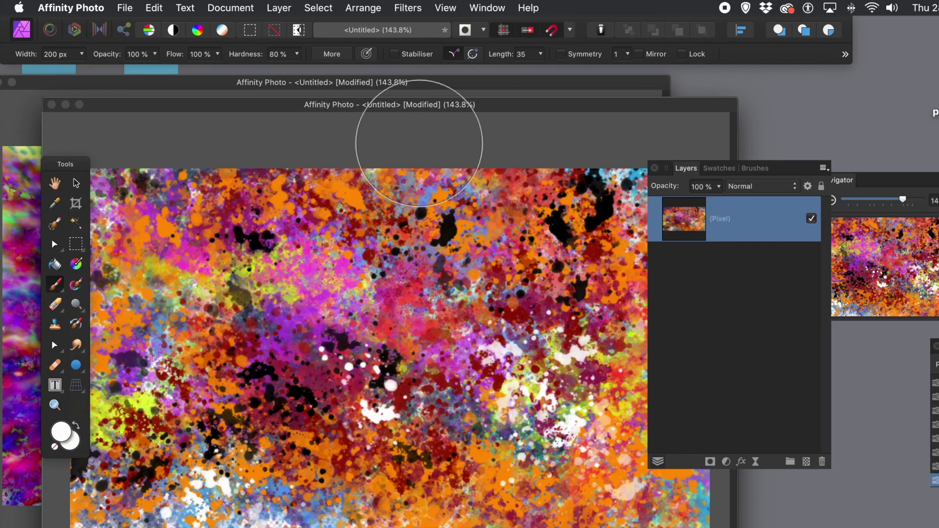
- Duplicate the spatter layer and apply an equirectangular live projection to the top copy
click(279, 8)
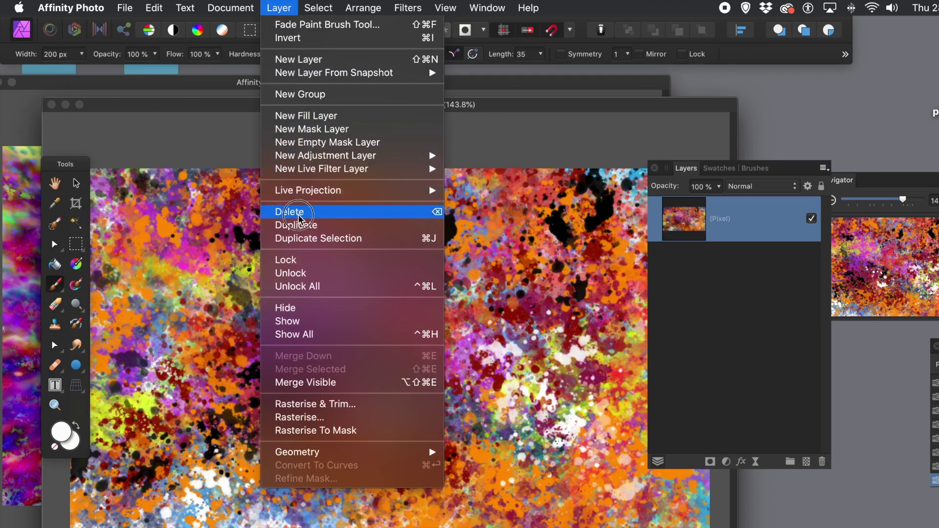
click(303, 226)
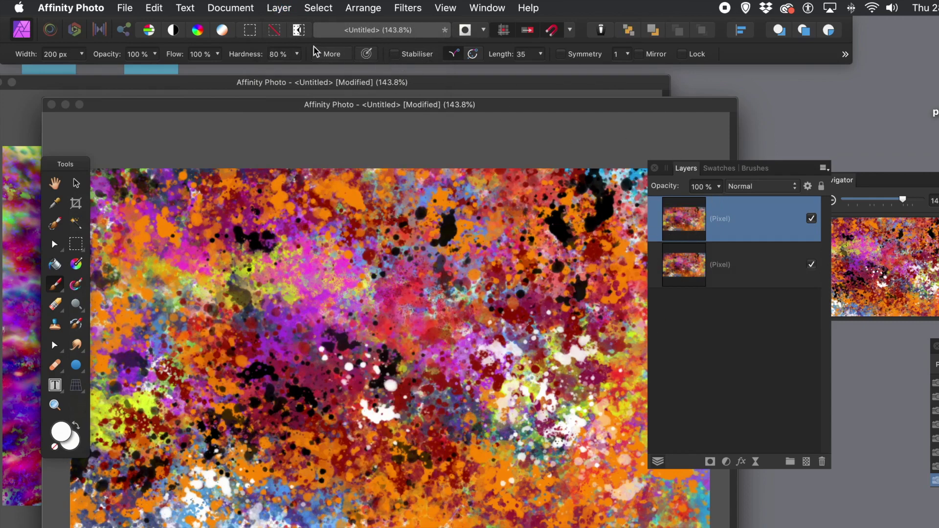
click(289, 12)
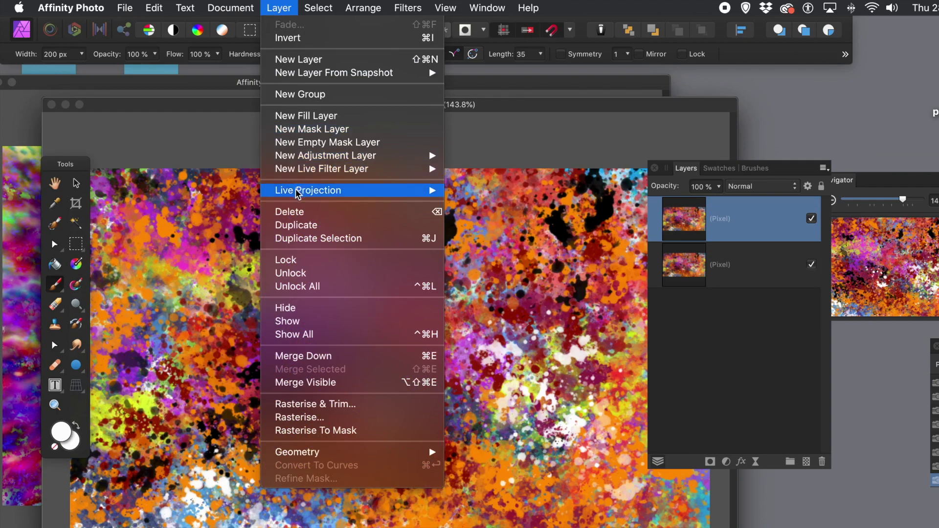
mouse_move(298, 192)
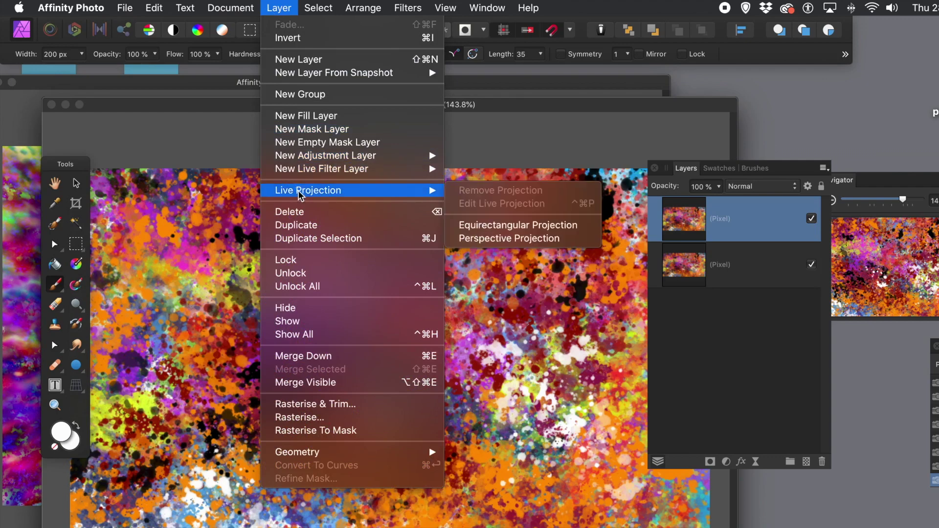
click(534, 226)
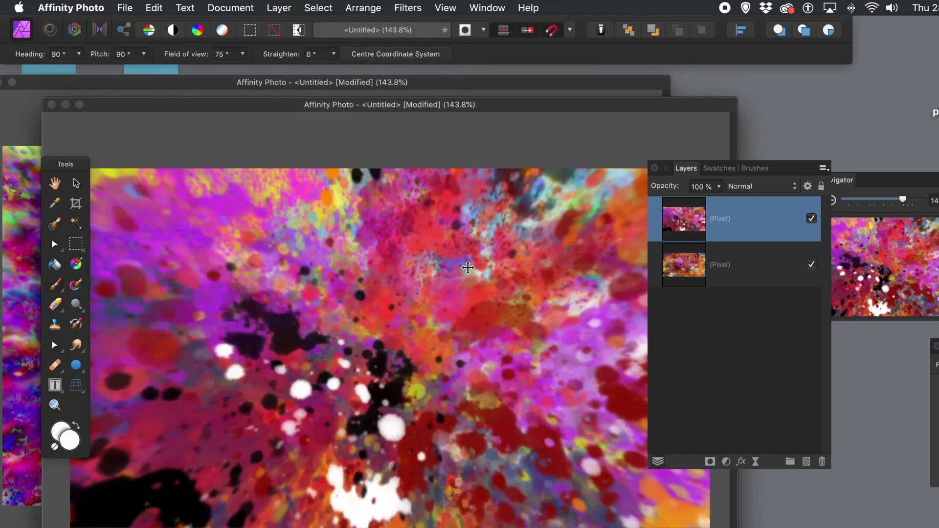
- Rotate the projection to heading 55° and pitch 53°, streaking spatters toward the top
drag(369, 341, 250, 282)
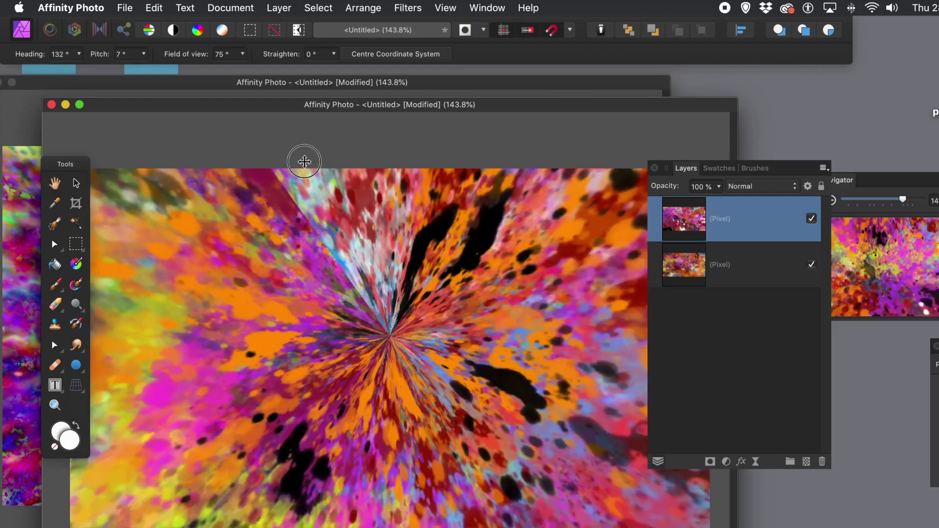
drag(304, 161, 338, 168)
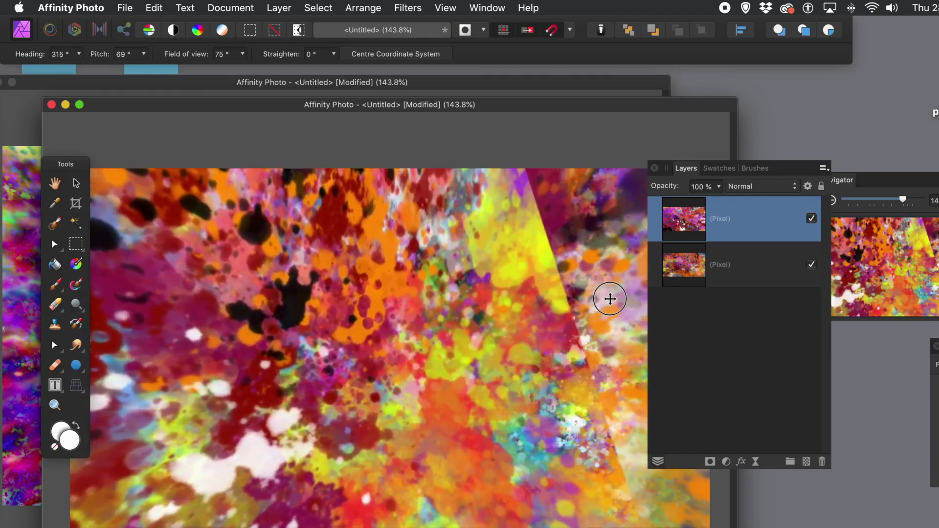
drag(608, 299, 431, 268)
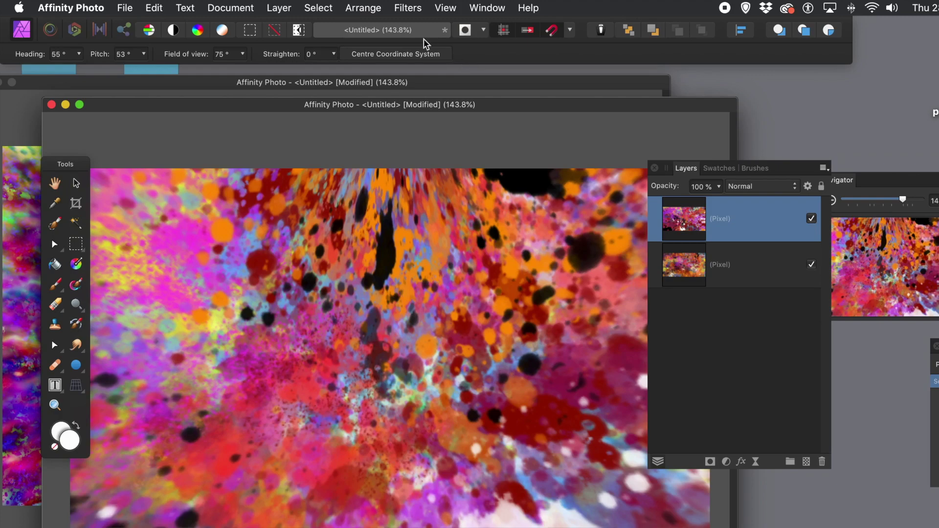
- Rasterise the projected layer to a mask and paint red-magenta over the whitish lower-centre patch
click(278, 9)
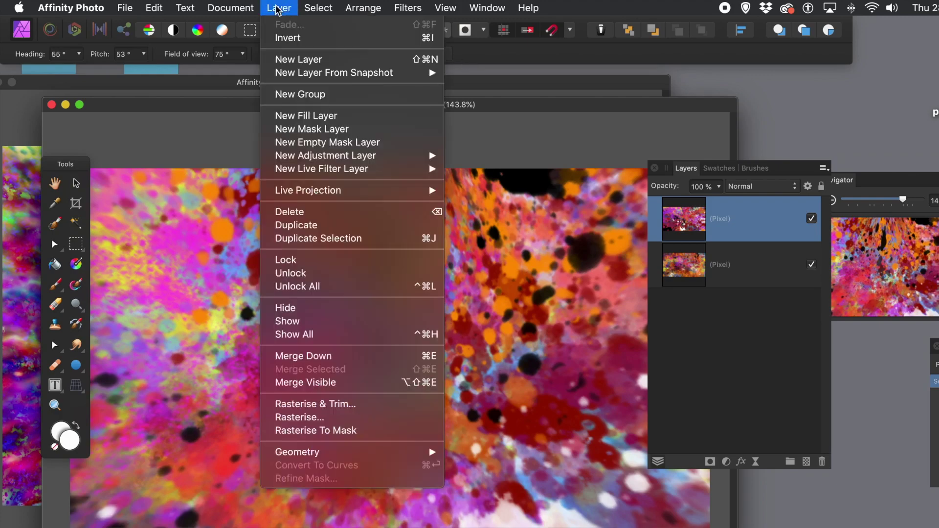
click(320, 430)
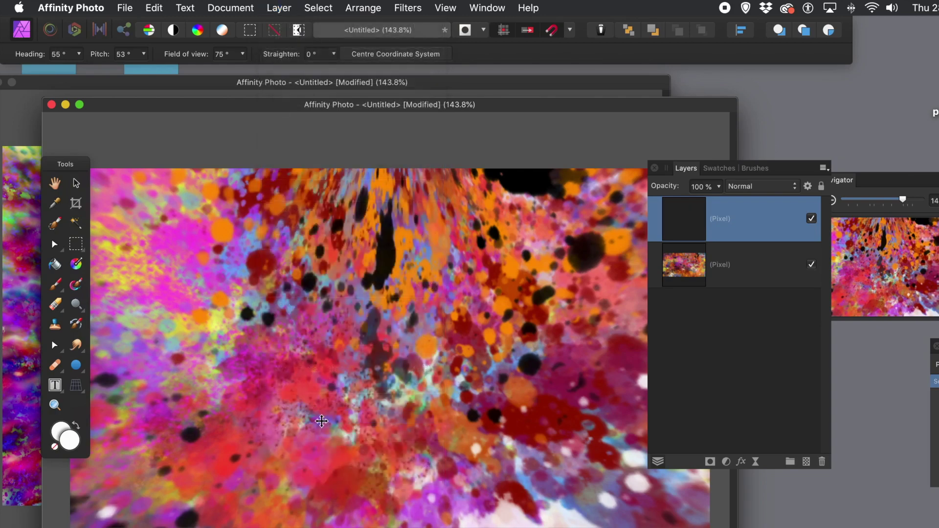
key(b)
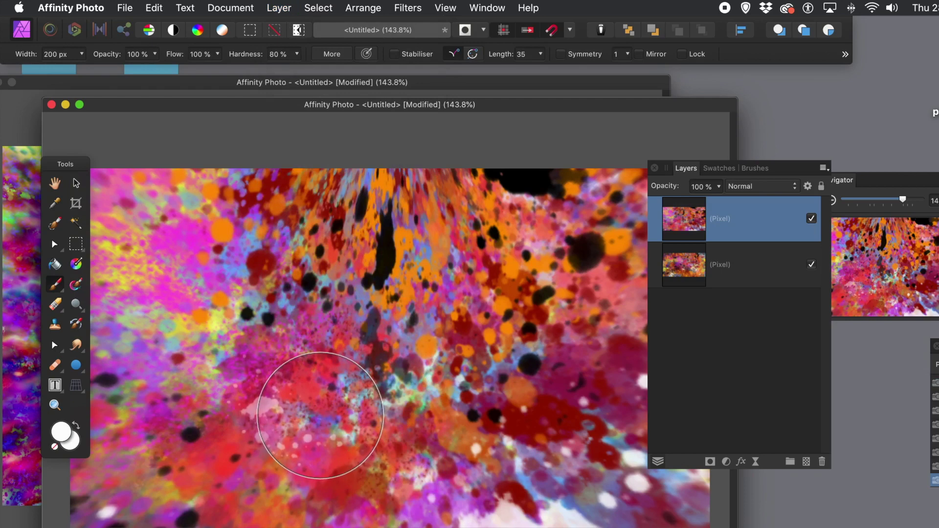
mouse_move(320, 415)
mouse_down()
mouse_move(318, 406)
mouse_move(352, 404)
mouse_up()
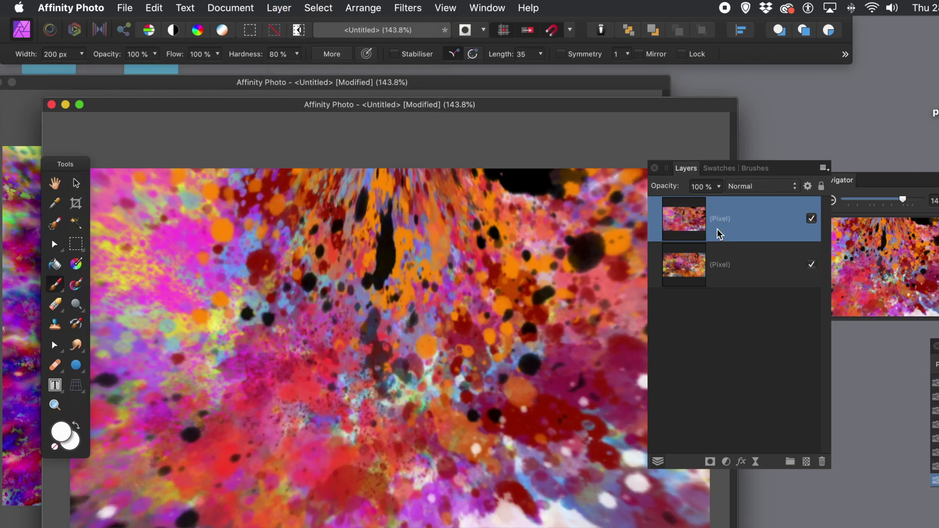
- Duplicate the top layer and rotate a new equirectangular projection to heading 9°, pitch 91°
click(283, 8)
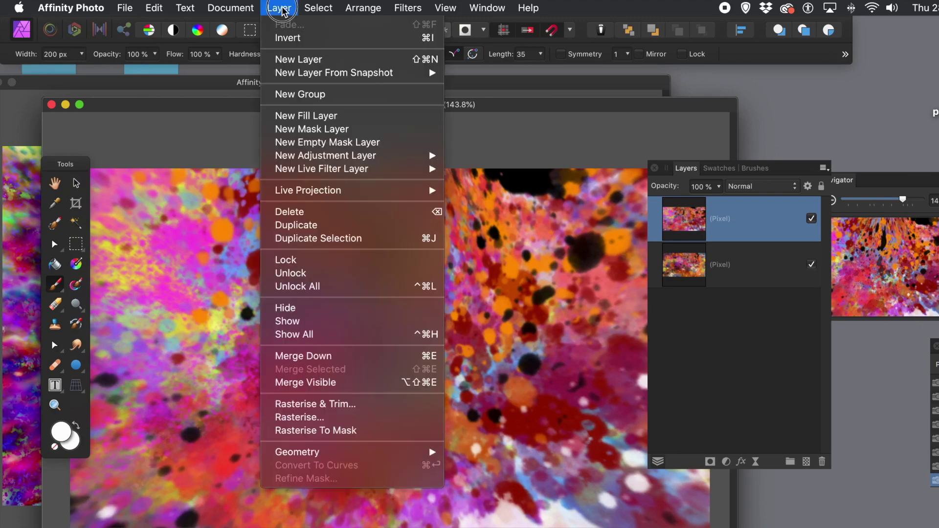
click(285, 225)
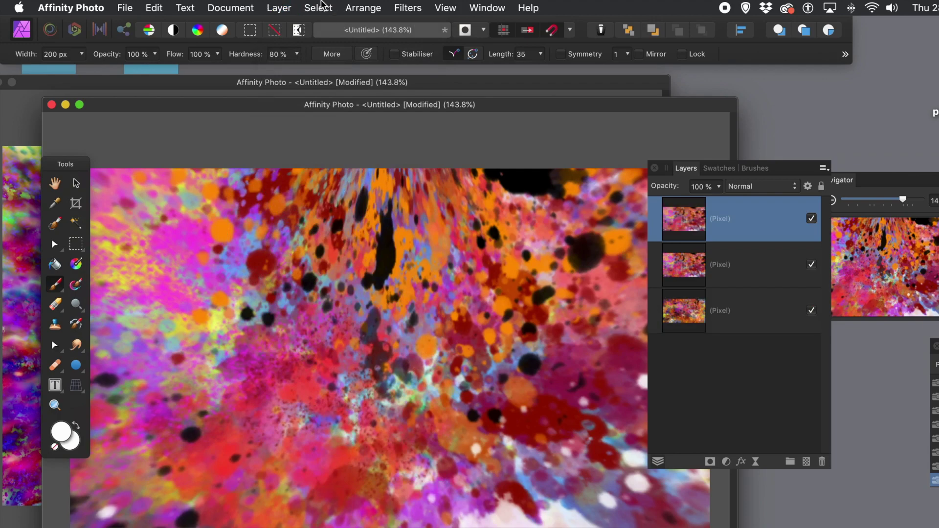
click(281, 9)
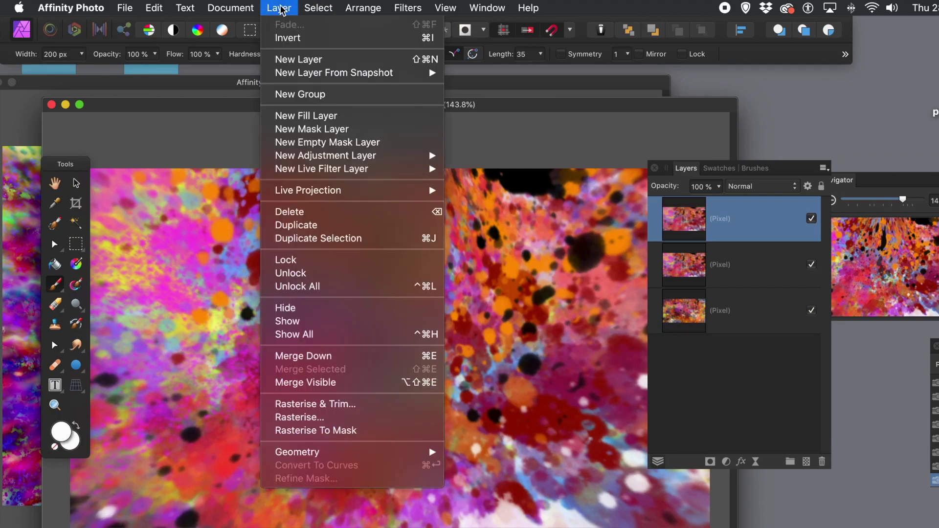
mouse_move(308, 196)
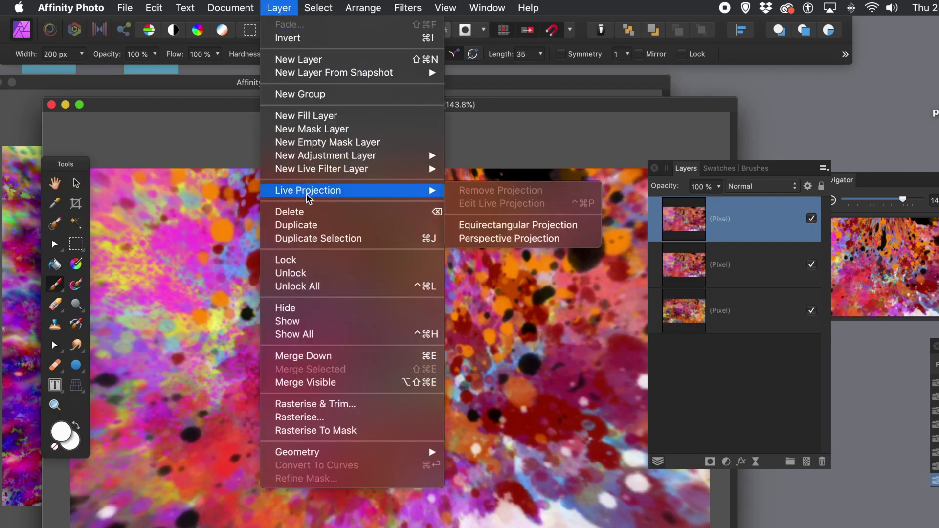
click(500, 228)
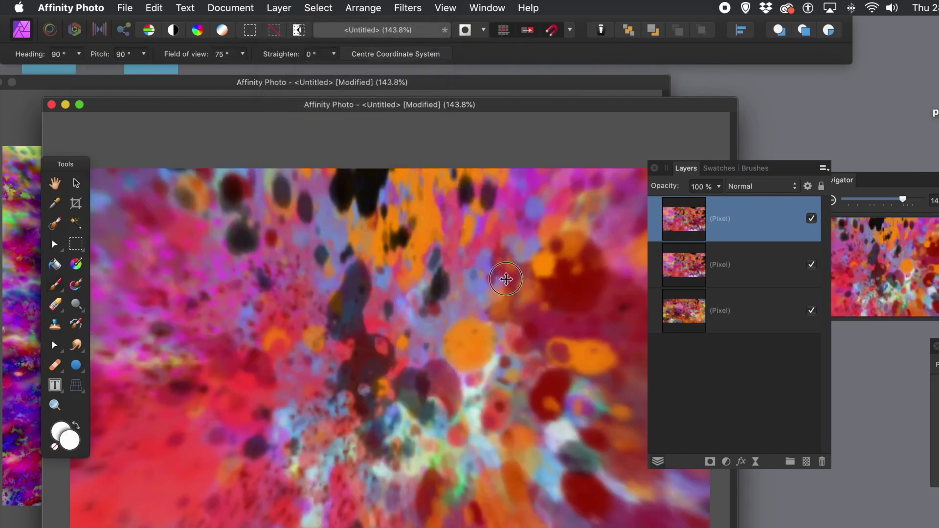
drag(505, 280, 650, 281)
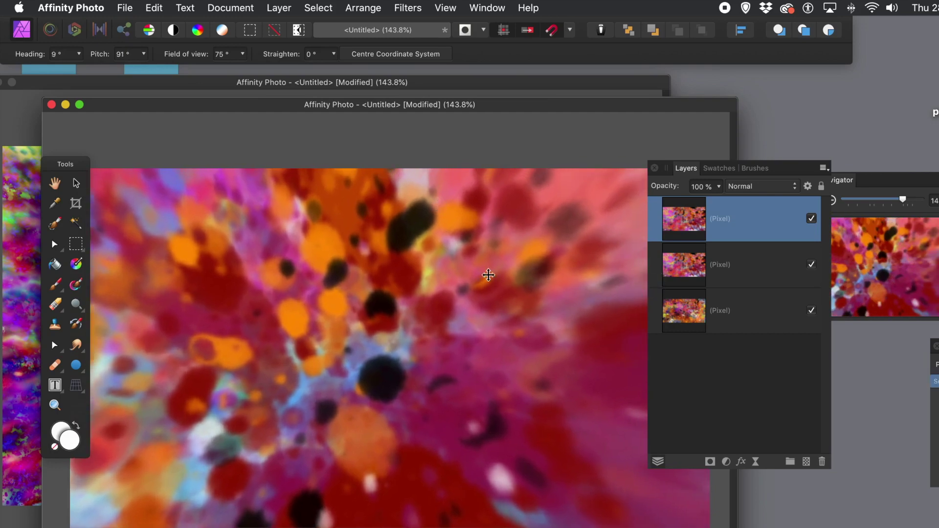
click(278, 8)
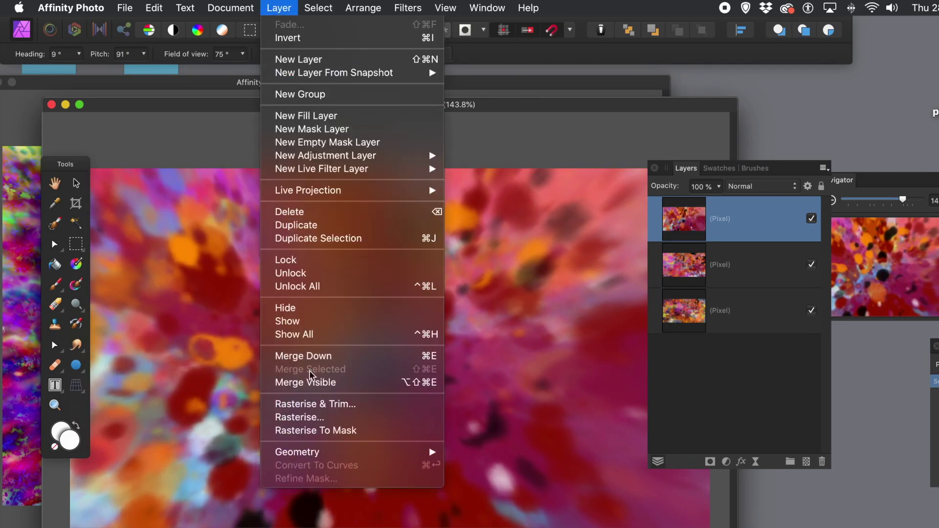
- Rasterise the projected top layer into plain pixels and return to the Layers panel
click(300, 418)
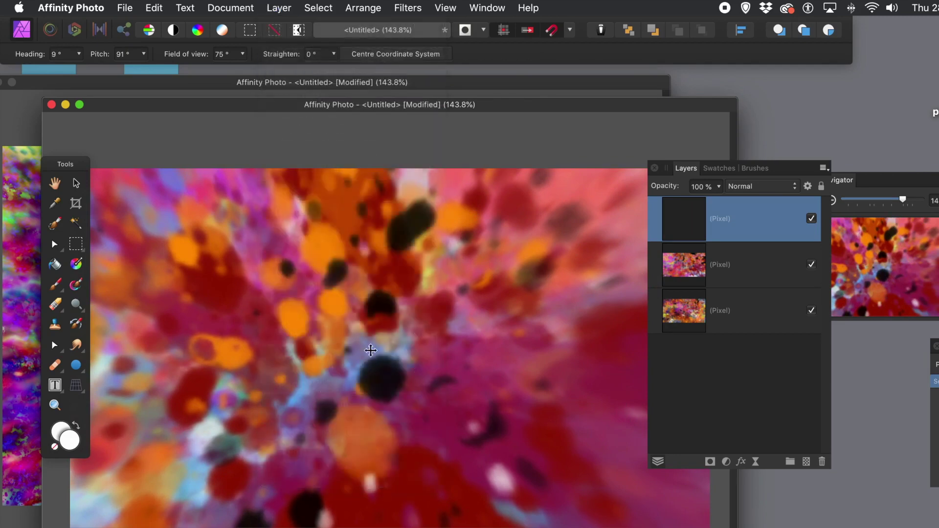
key(b)
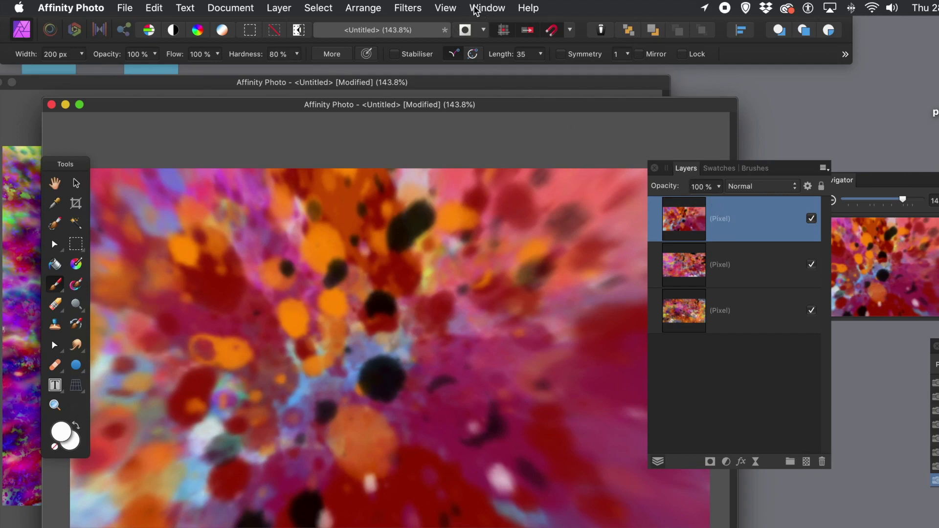
click(446, 8)
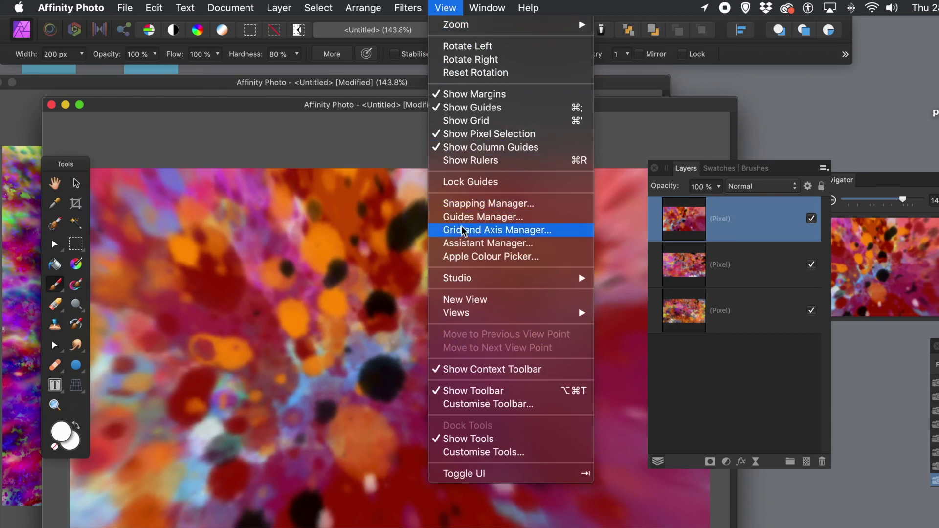
mouse_move(463, 277)
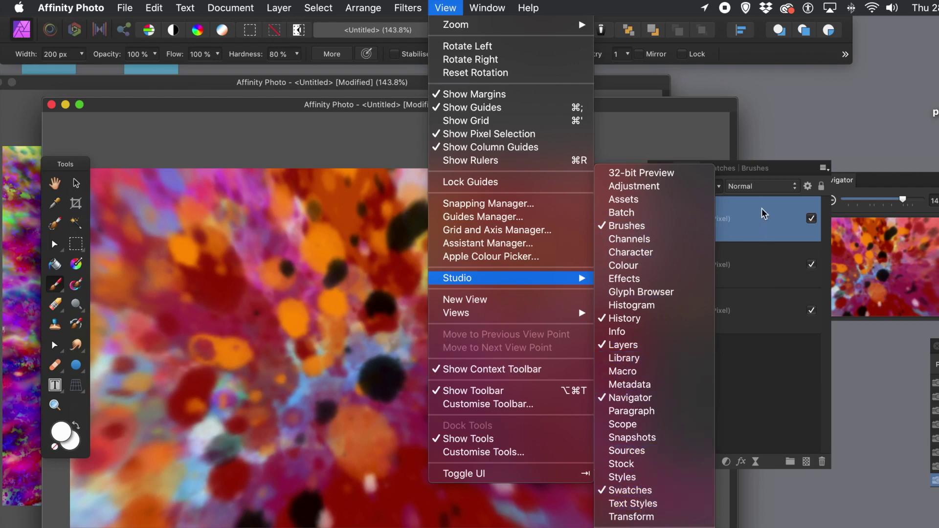
click(786, 165)
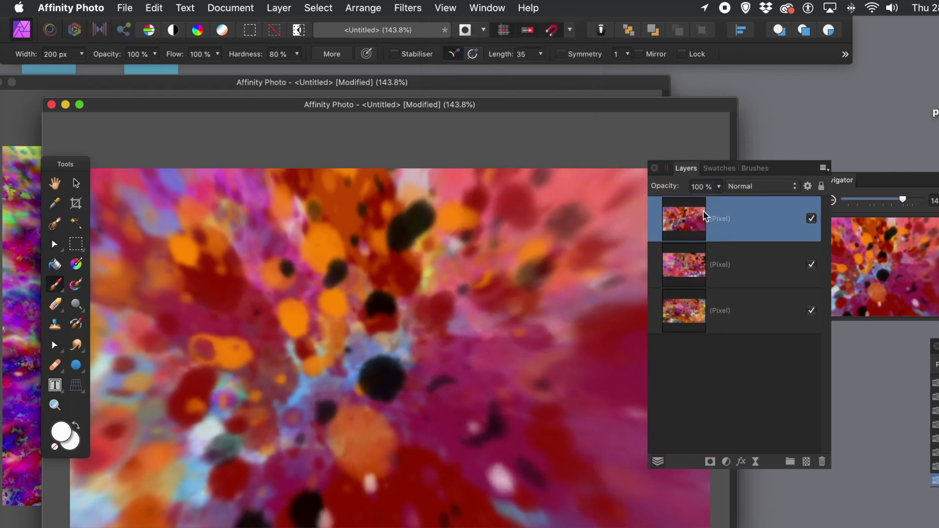
click(750, 186)
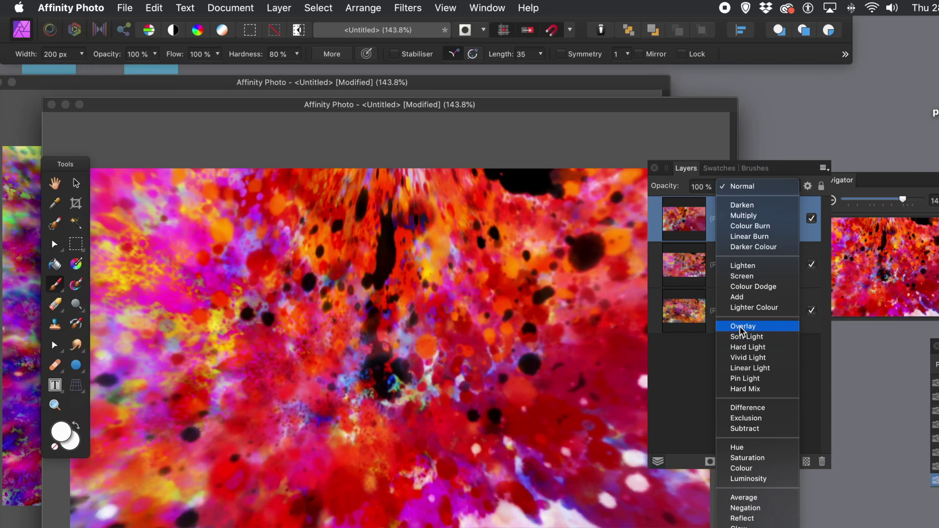
- Set the top layer's blend mode to Overlay and the middle layer's to Lighter Colour
click(740, 327)
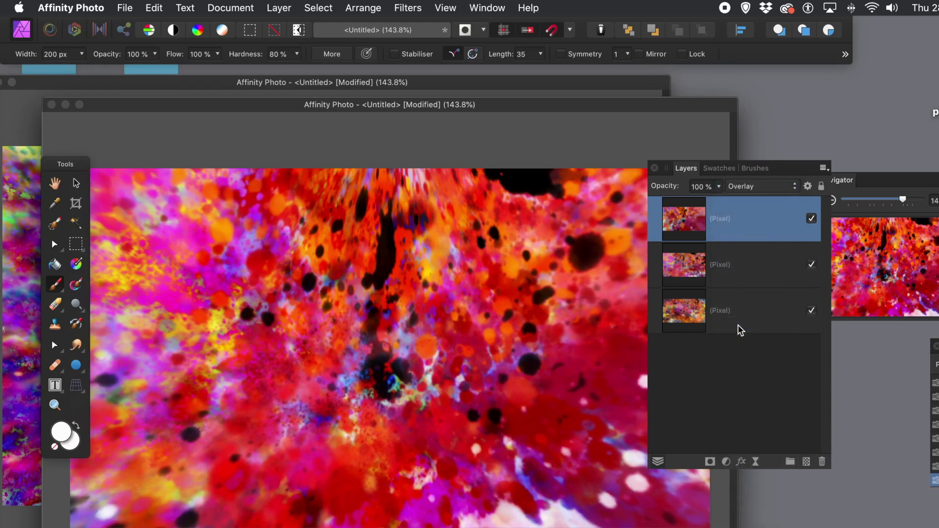
click(734, 270)
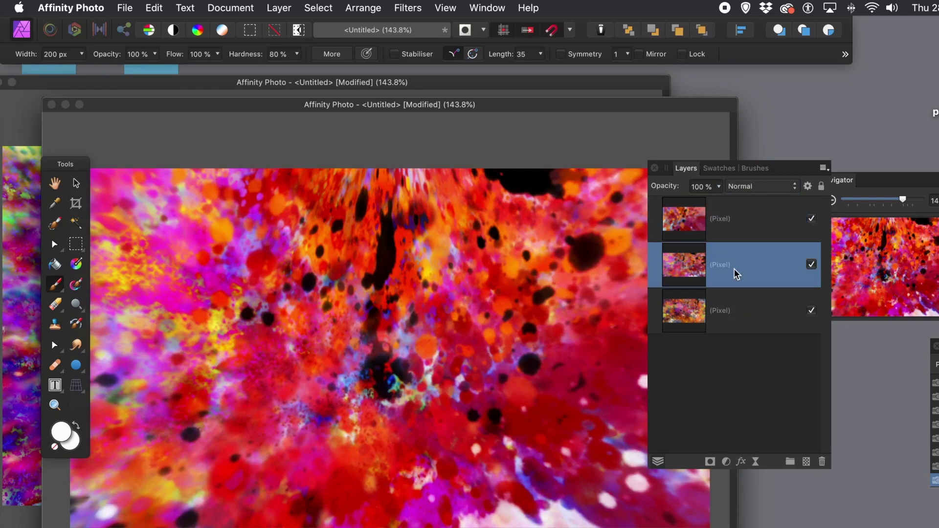
click(746, 187)
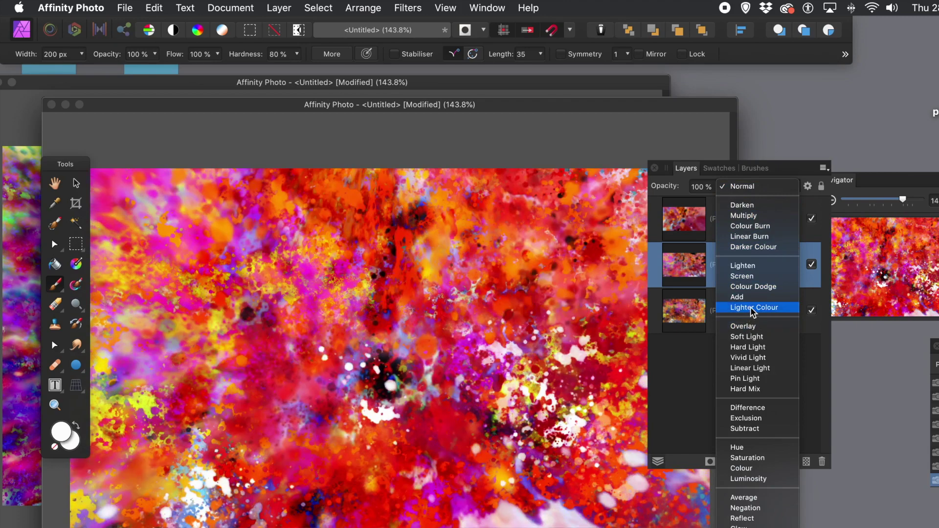
click(750, 307)
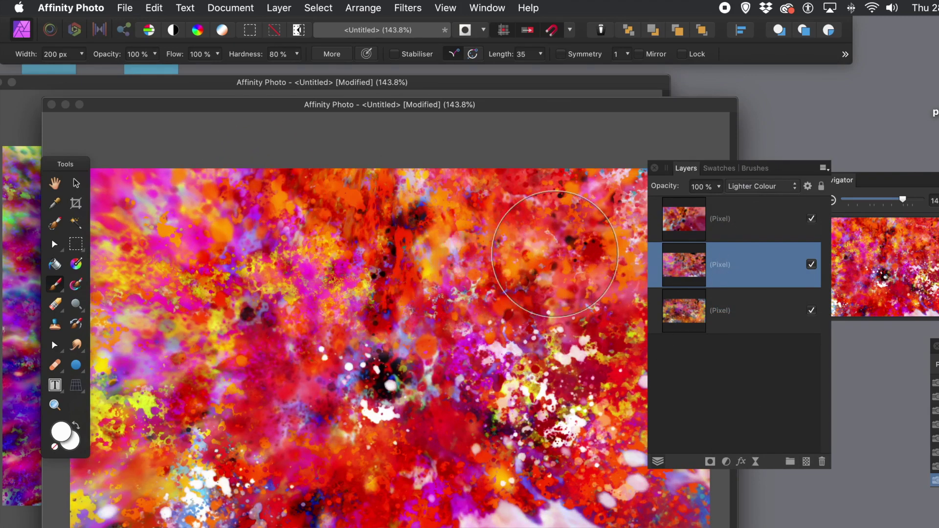
click(747, 224)
- Merge all visible layers into a new layer and duplicate the merged result
key(shift+equal)
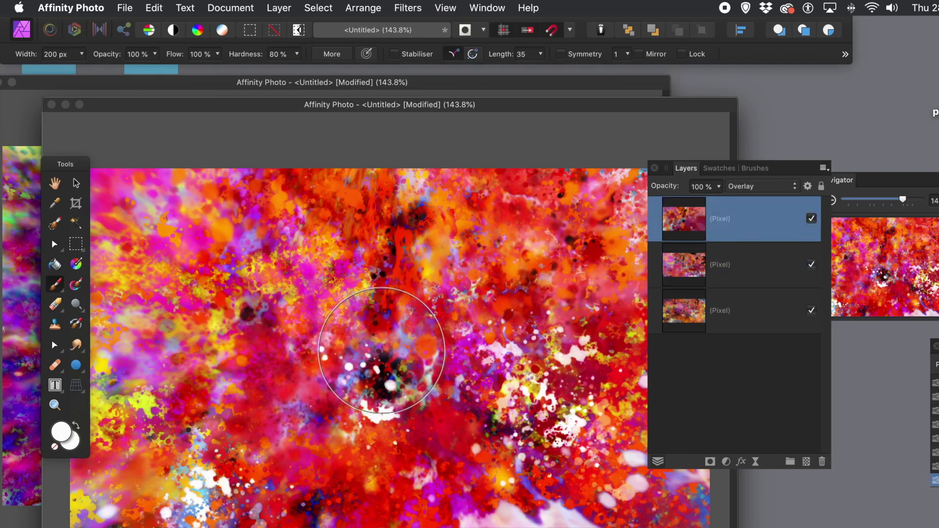
click(277, 9)
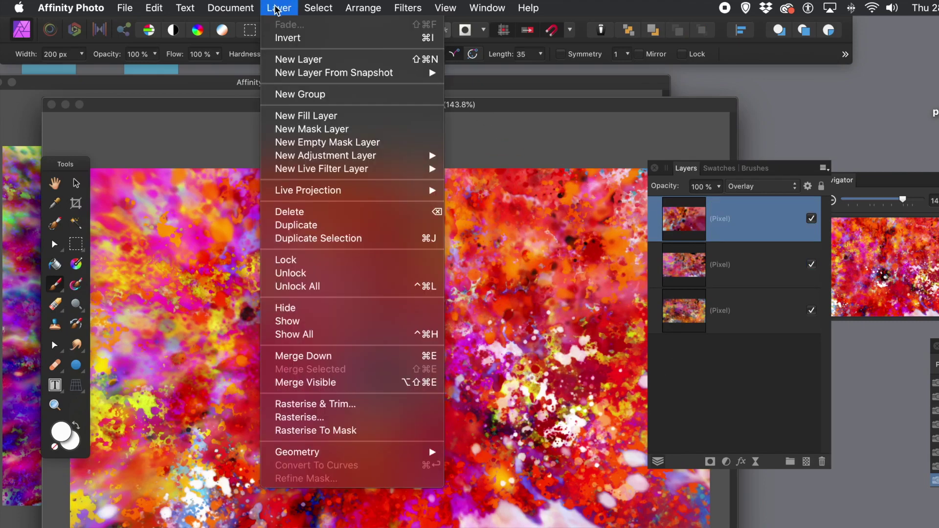
click(313, 383)
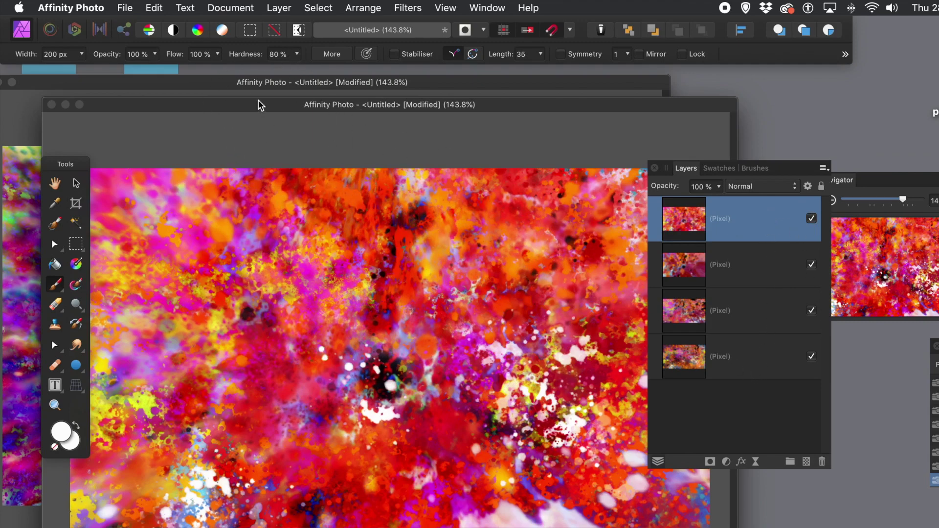
click(277, 9)
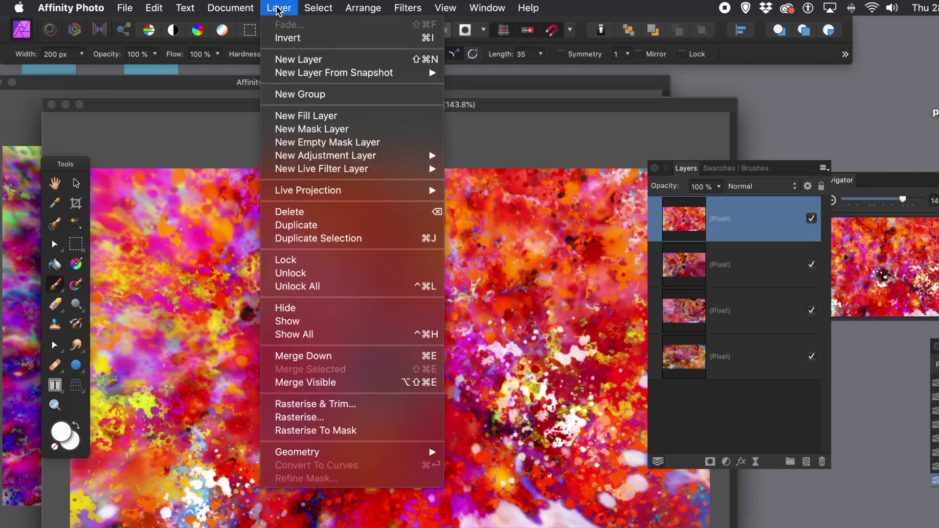
click(302, 226)
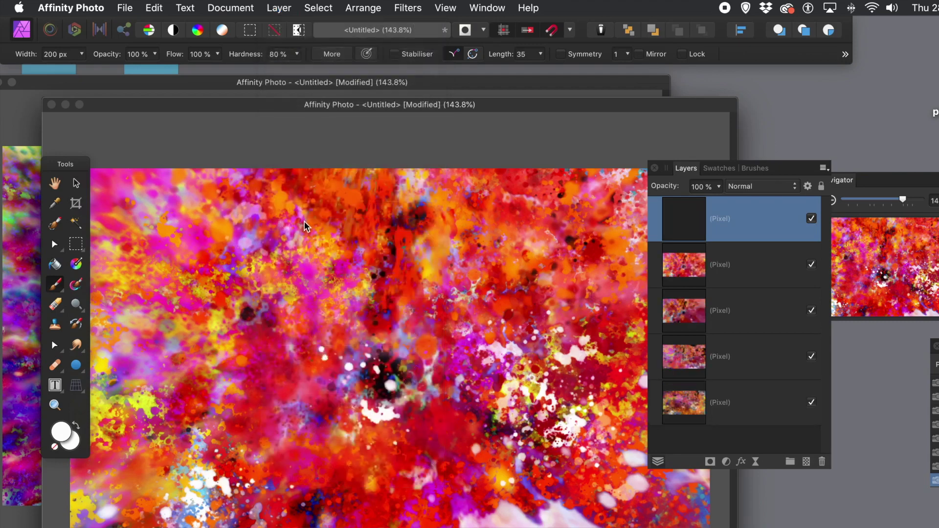
- Project the top duplicate equirectangularly at heading 36°, pitch 99°, then rasterise it
click(282, 7)
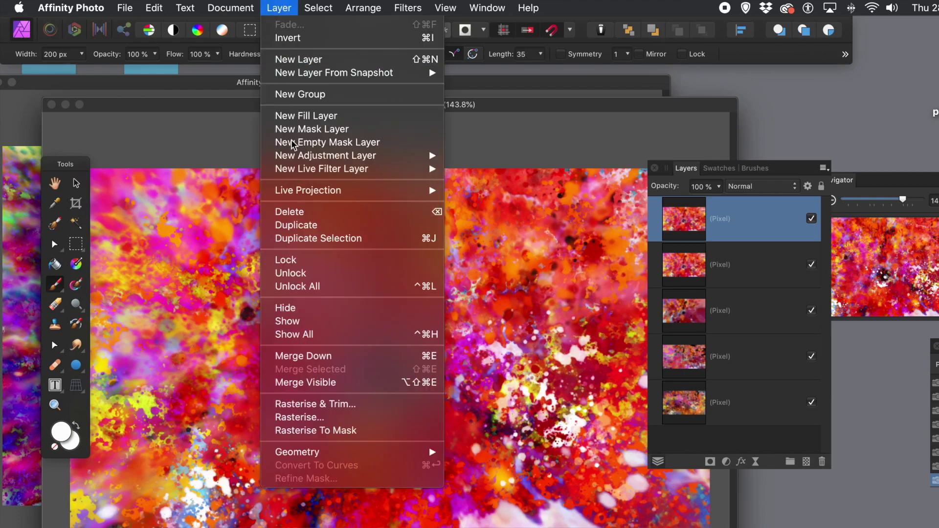
mouse_move(388, 196)
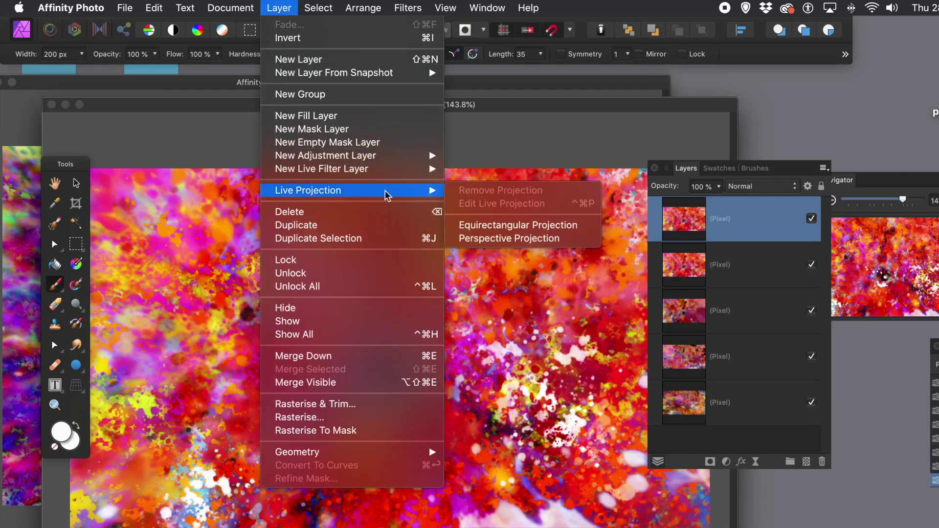
click(516, 226)
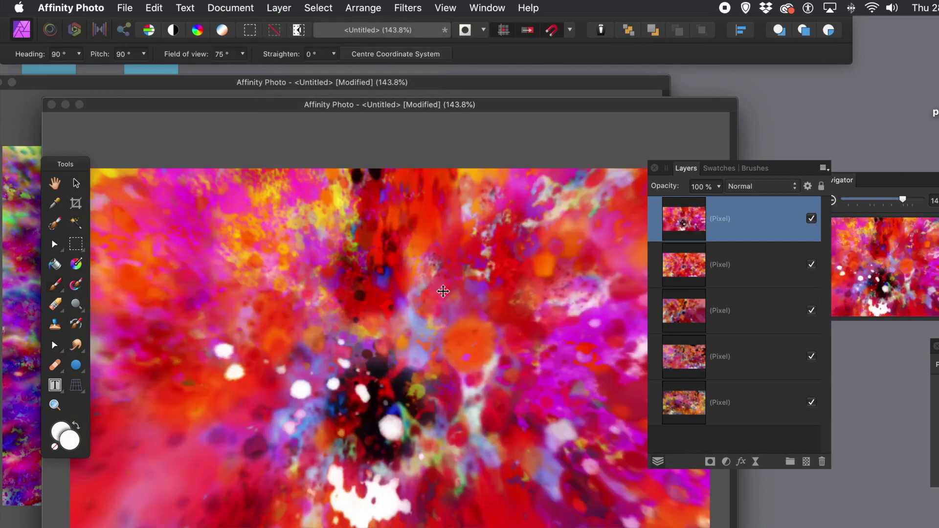
drag(464, 308, 580, 314)
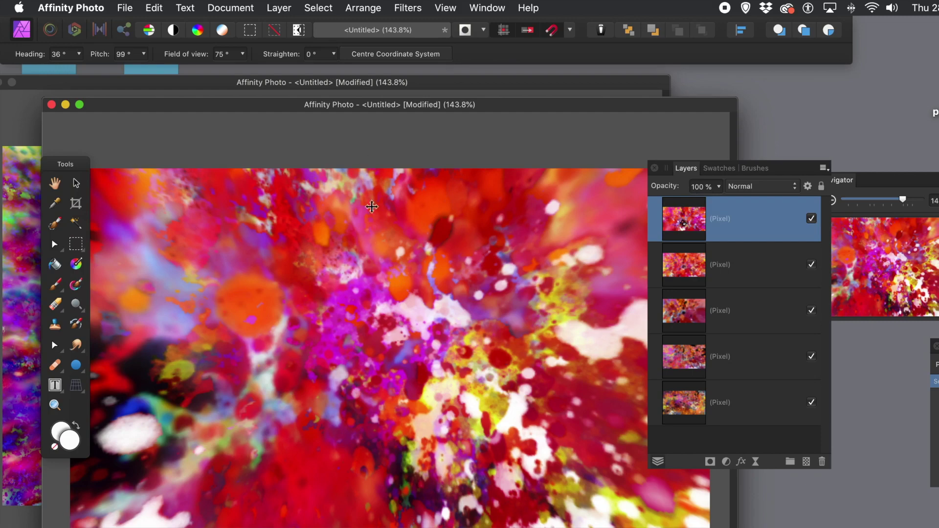
click(279, 7)
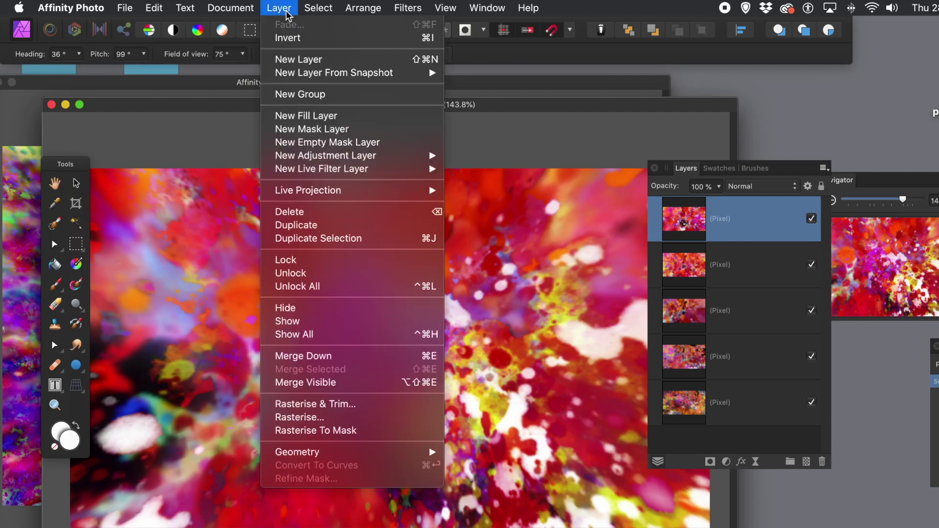
click(301, 417)
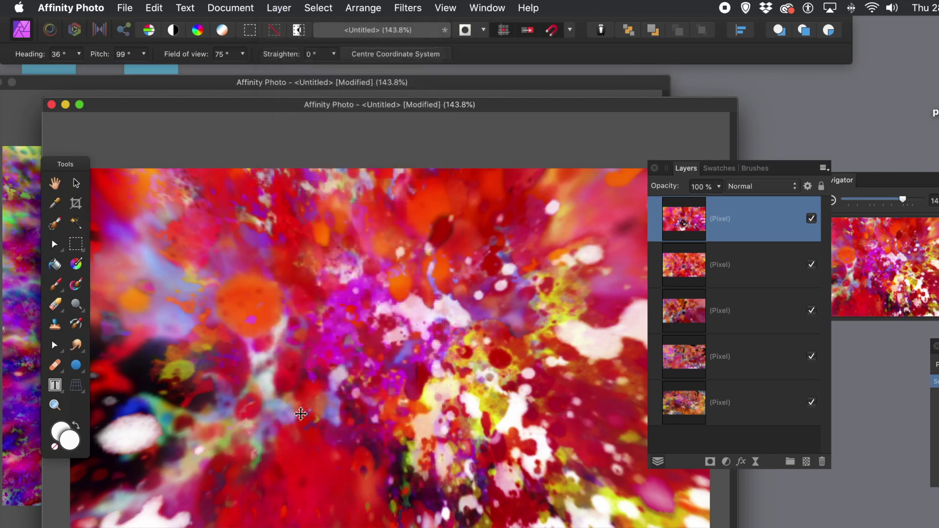
key(b)
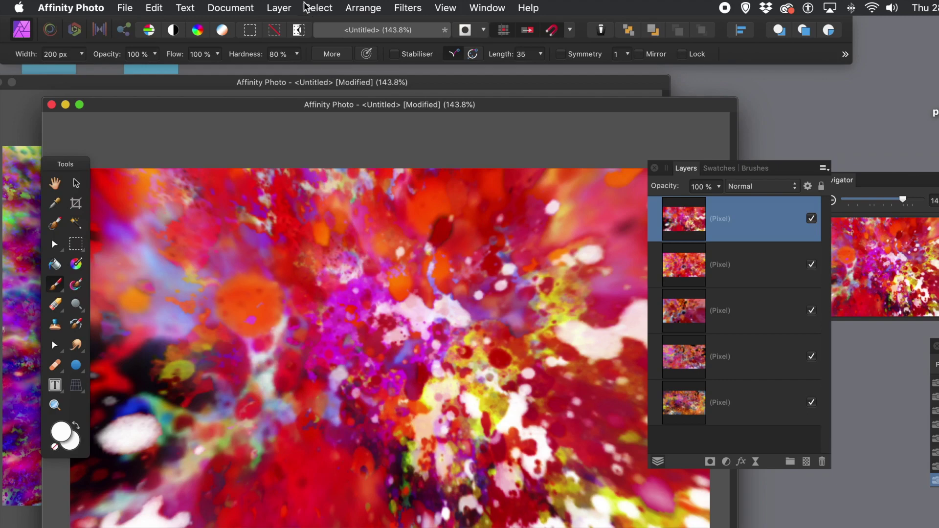
click(276, 9)
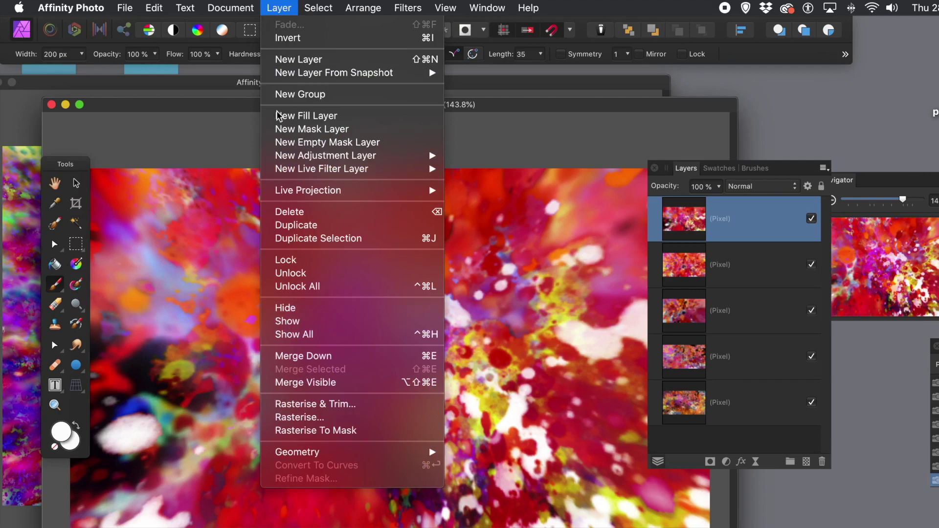
- Duplicate the top layer and project it equirectangularly, rotated to heading 92° and pitch 112°
click(278, 226)
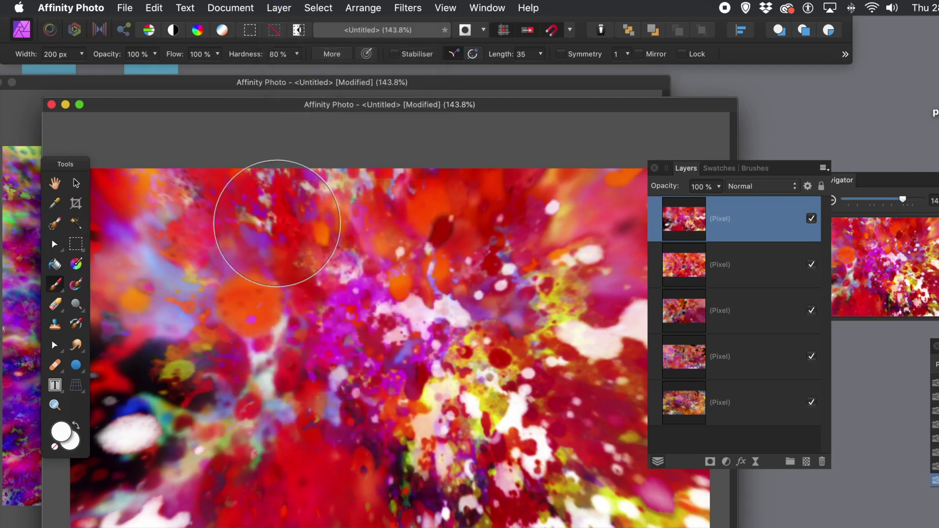
click(278, 8)
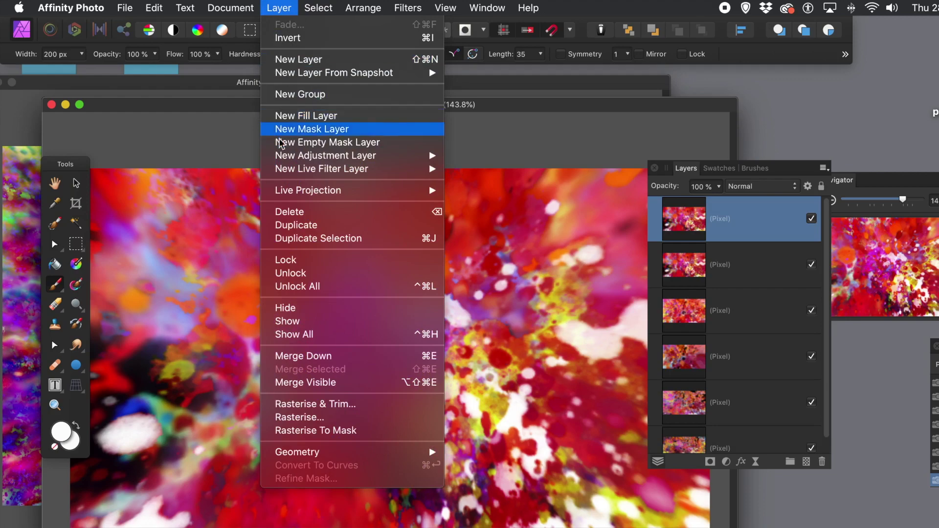
mouse_move(302, 197)
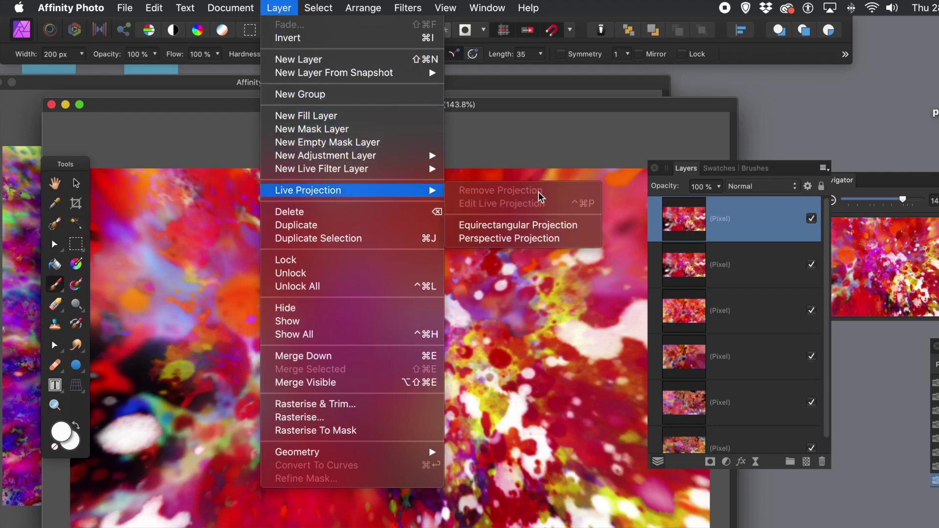
click(511, 228)
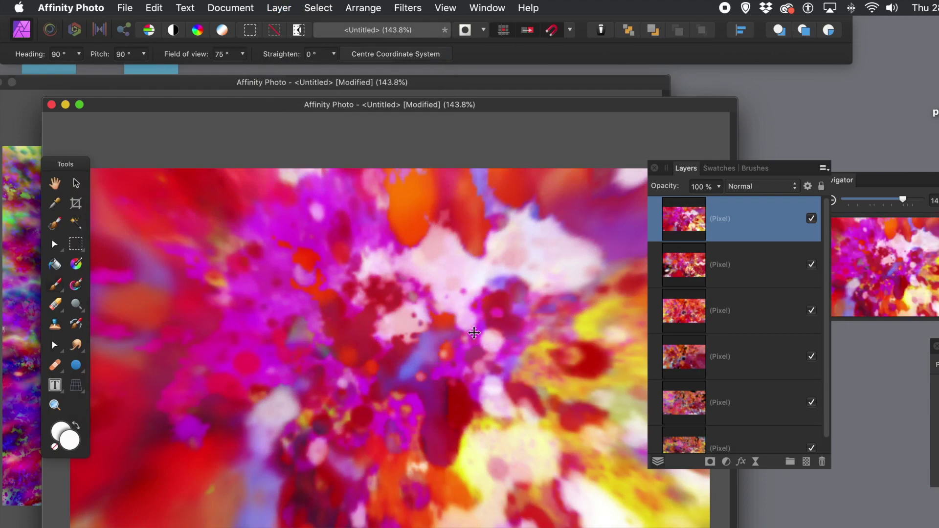
drag(493, 373, 494, 419)
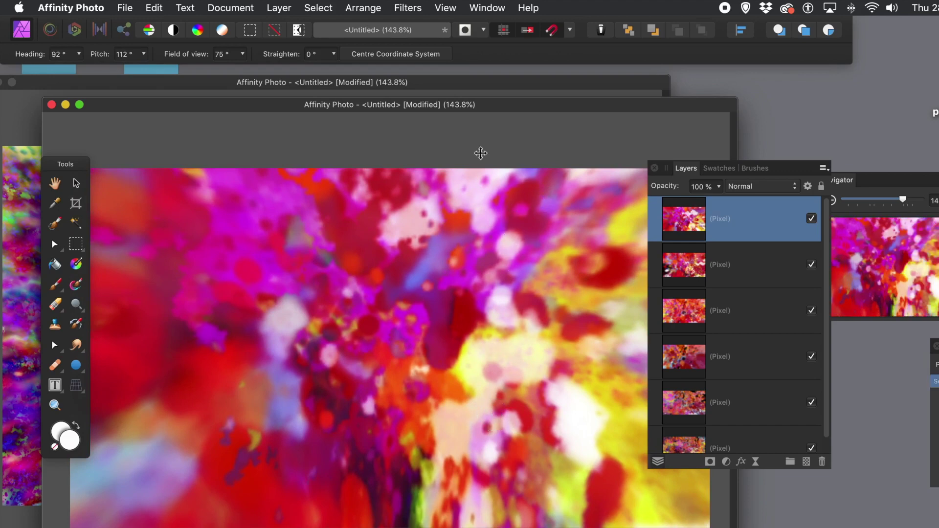
- Rasterise the projected copy and return to the Paint Brush
click(280, 8)
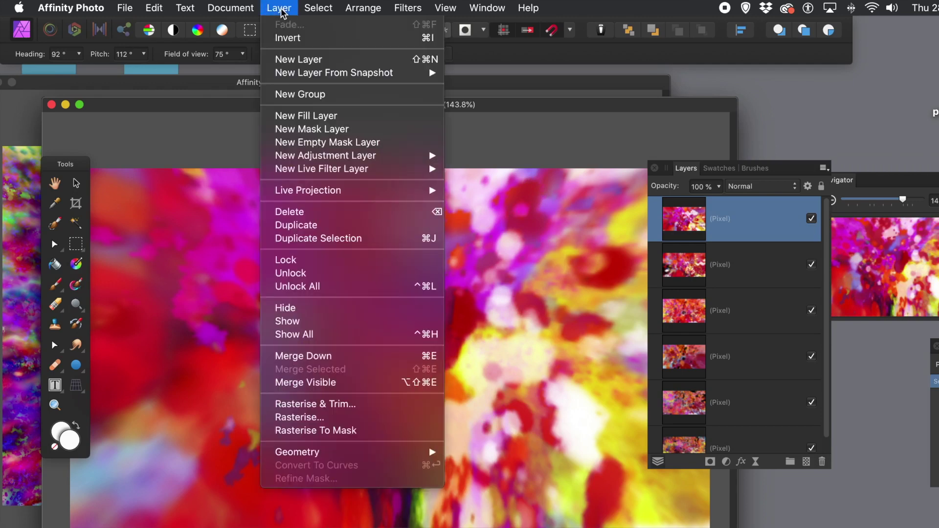
click(321, 418)
key(b)
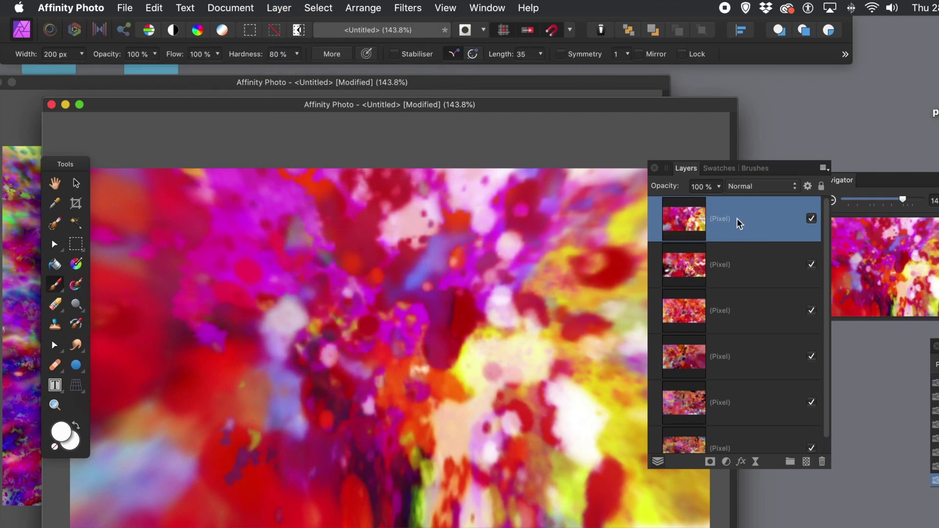
- Set the top splatter layer's blend mode to Difference
click(752, 188)
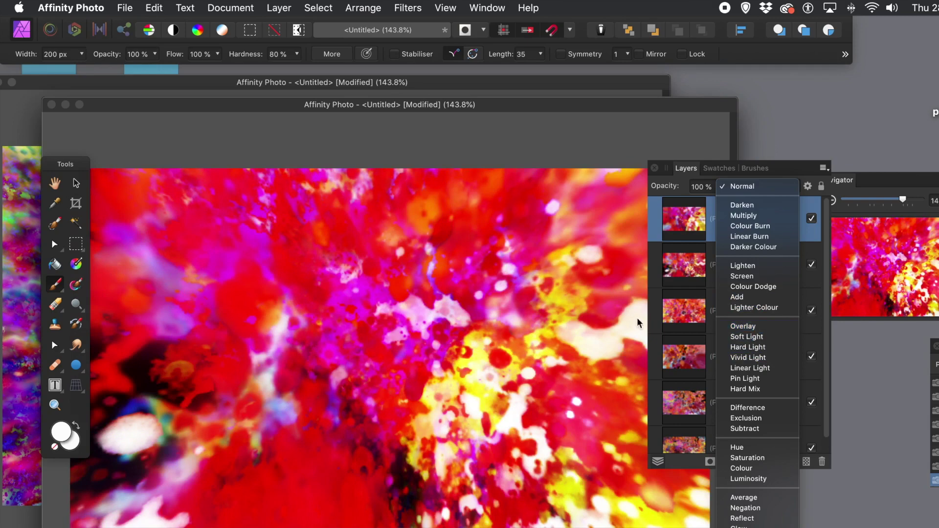
click(662, 312)
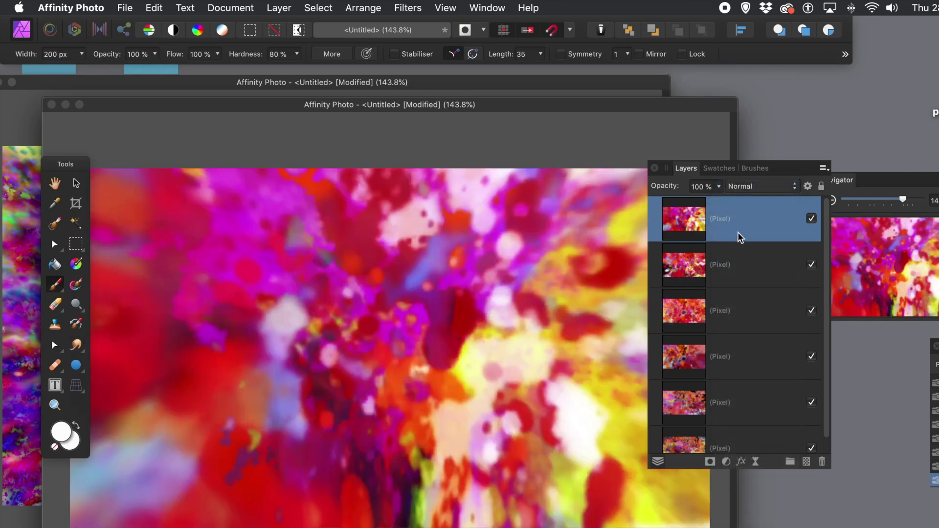
click(755, 186)
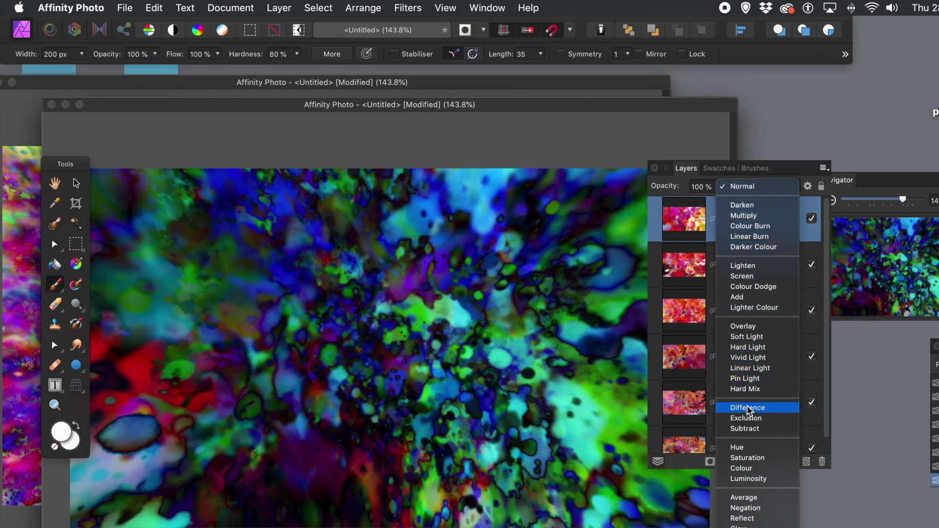
click(746, 407)
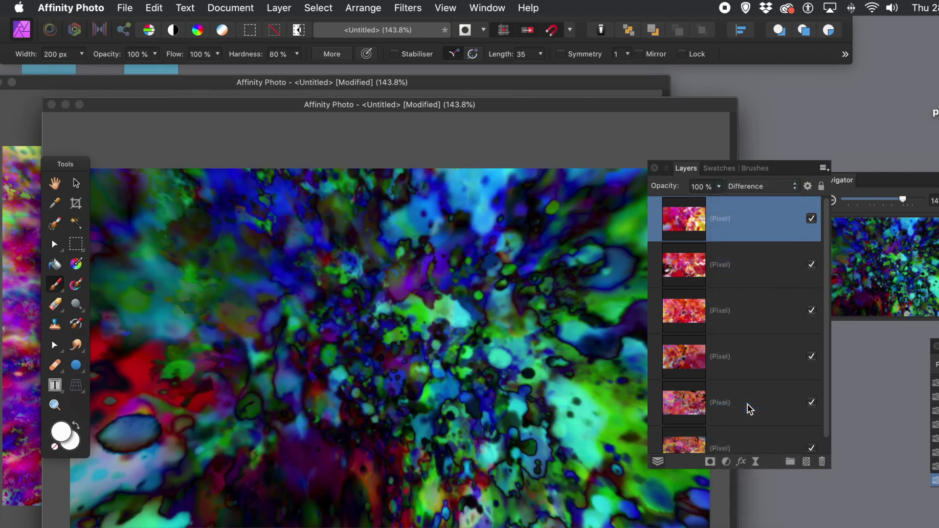
- Set the second splatter layer's blend mode to Soft Light, then reselect the top layer
click(723, 266)
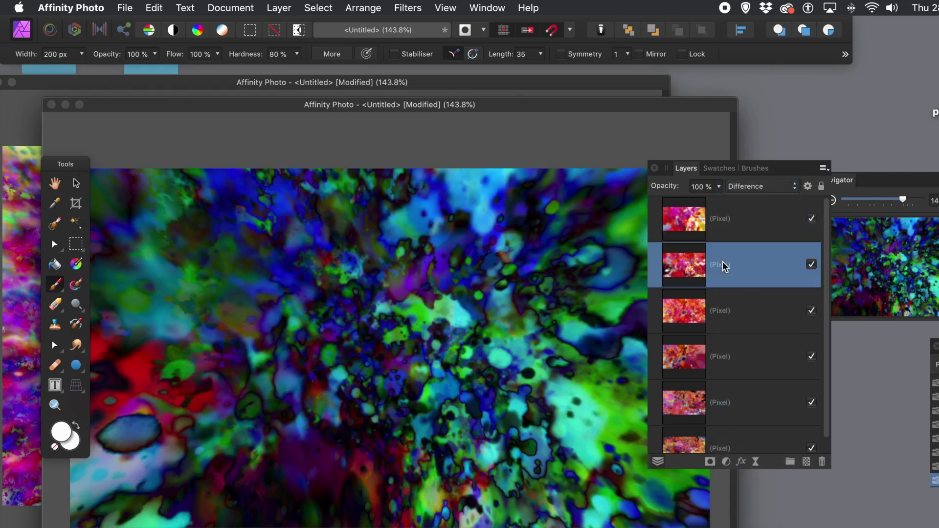
click(752, 188)
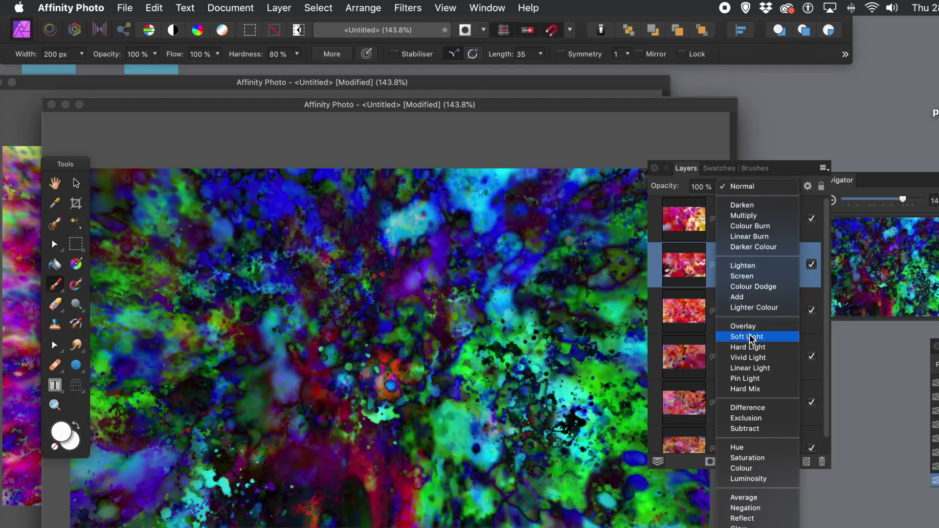
click(749, 336)
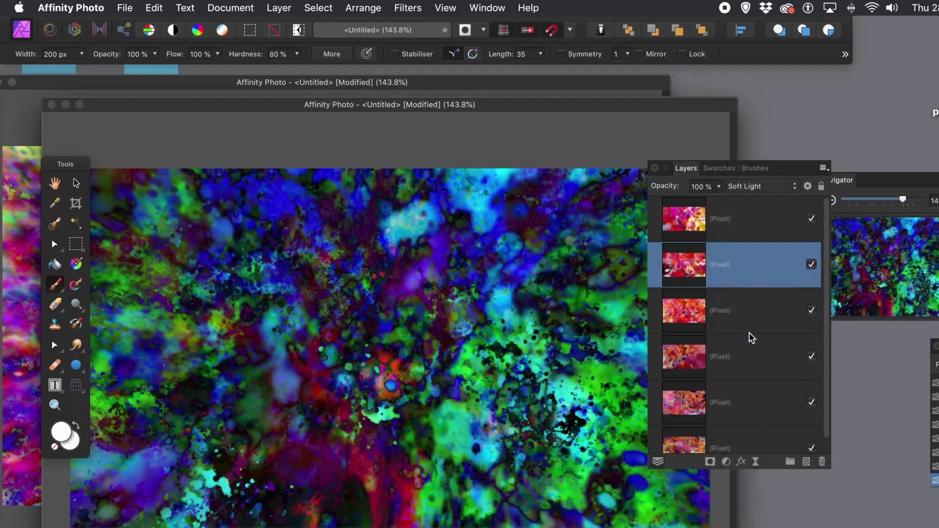
click(736, 224)
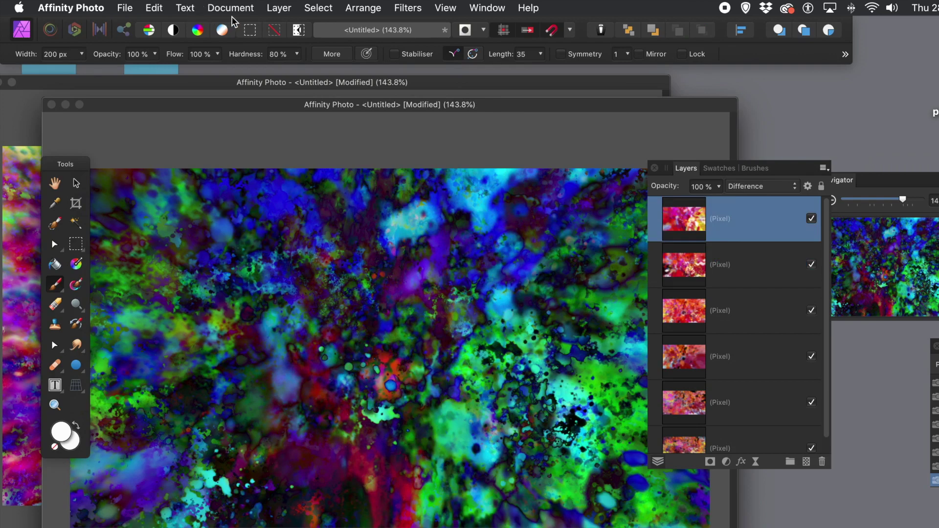
- Merge all visible layers into a Normal blue-green layer and duplicate it
click(277, 5)
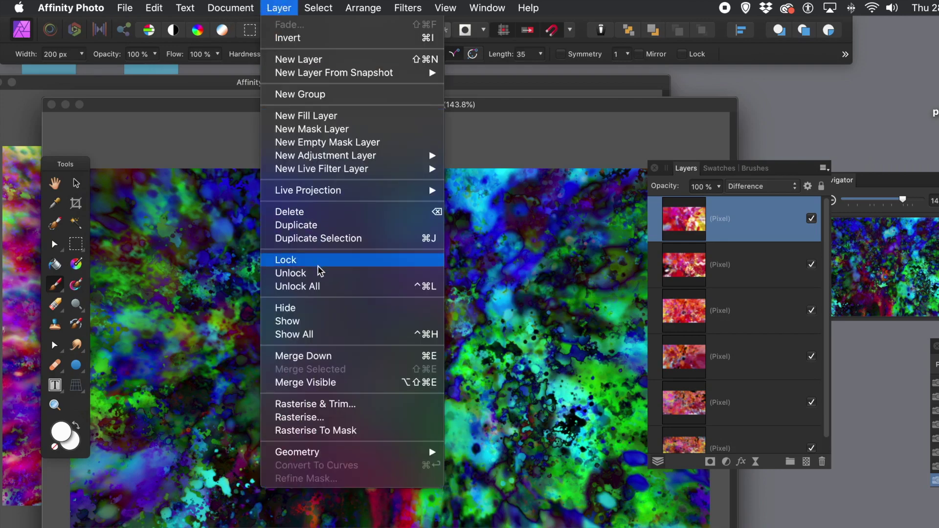
click(334, 387)
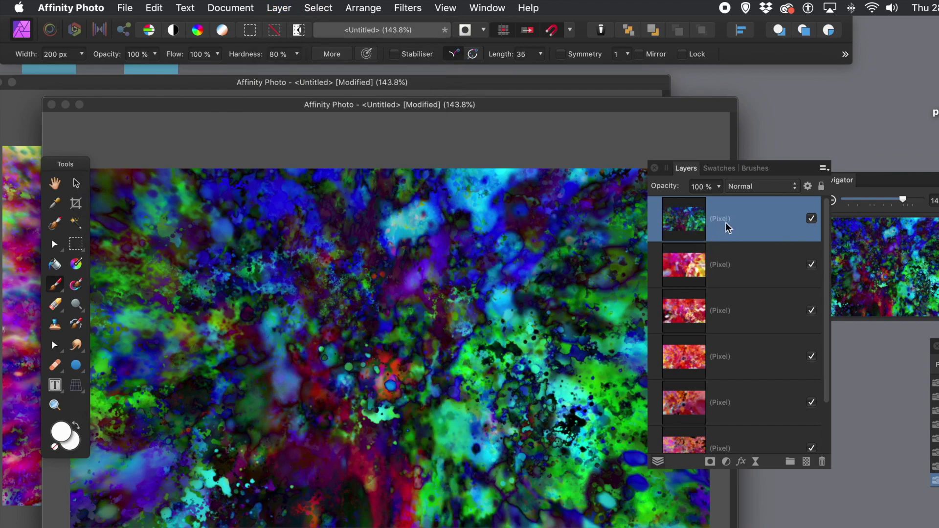
click(750, 186)
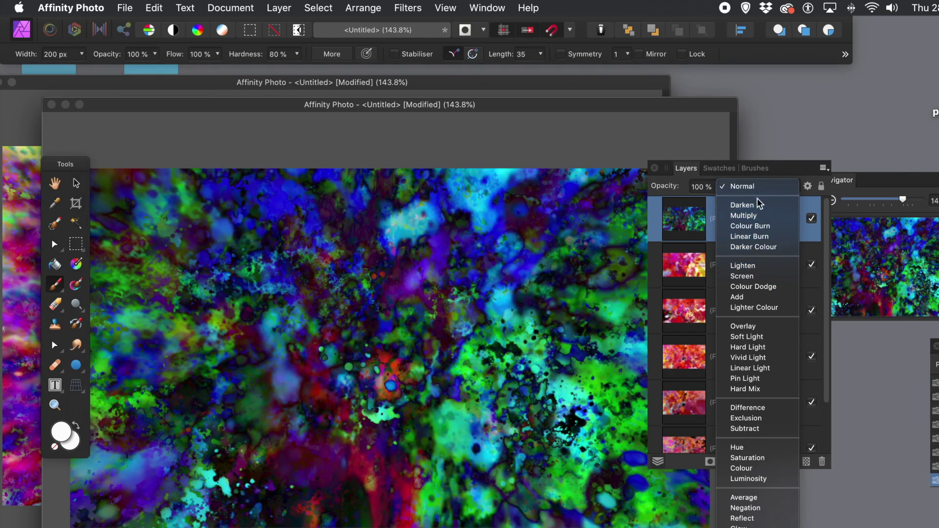
click(756, 190)
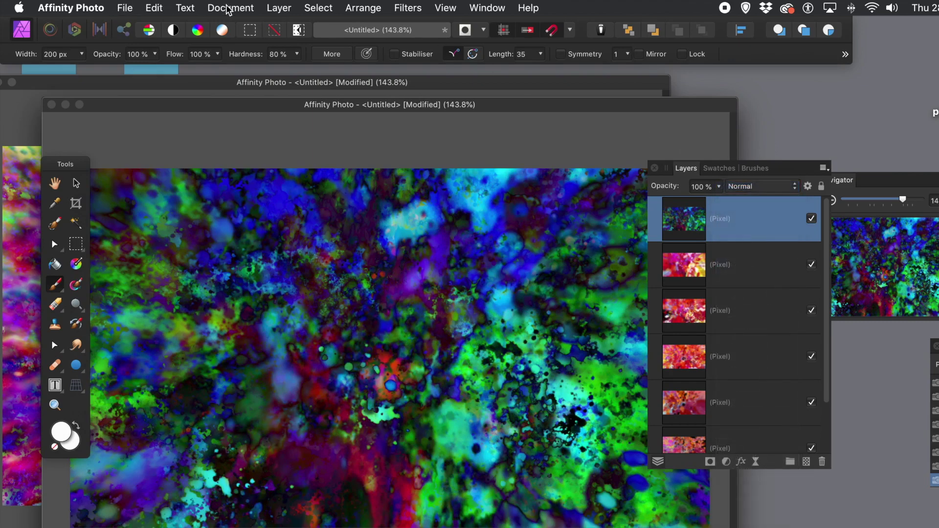
click(277, 8)
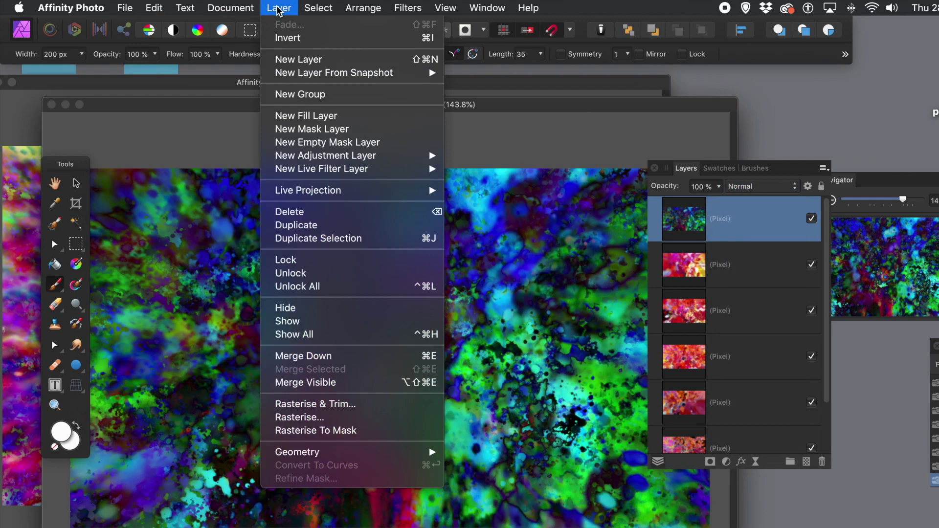
click(306, 226)
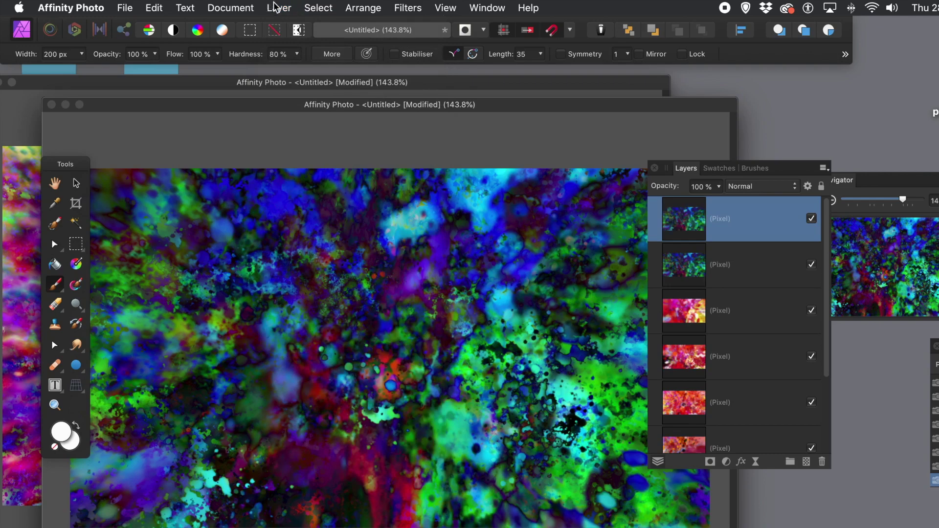
- Apply an equirectangular projection to the merged copy and rotate it to a new heading and pitch
click(277, 8)
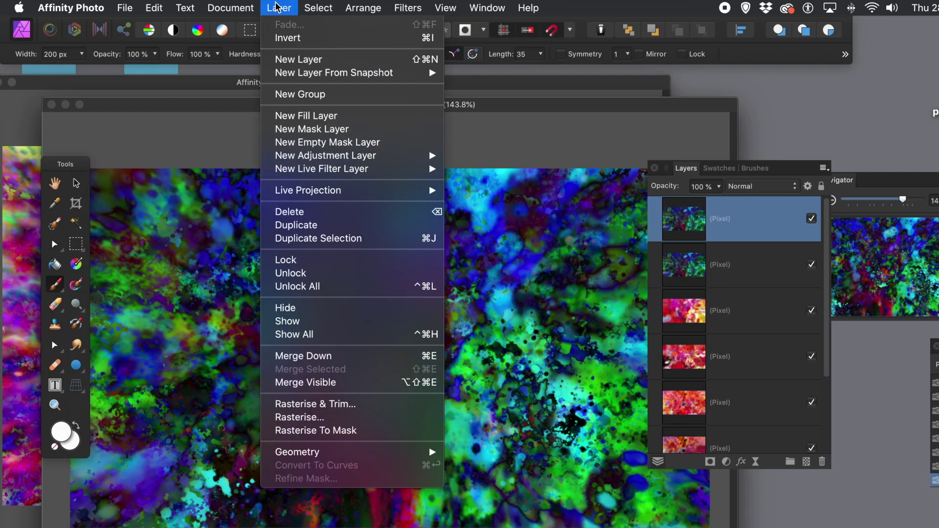
mouse_move(291, 195)
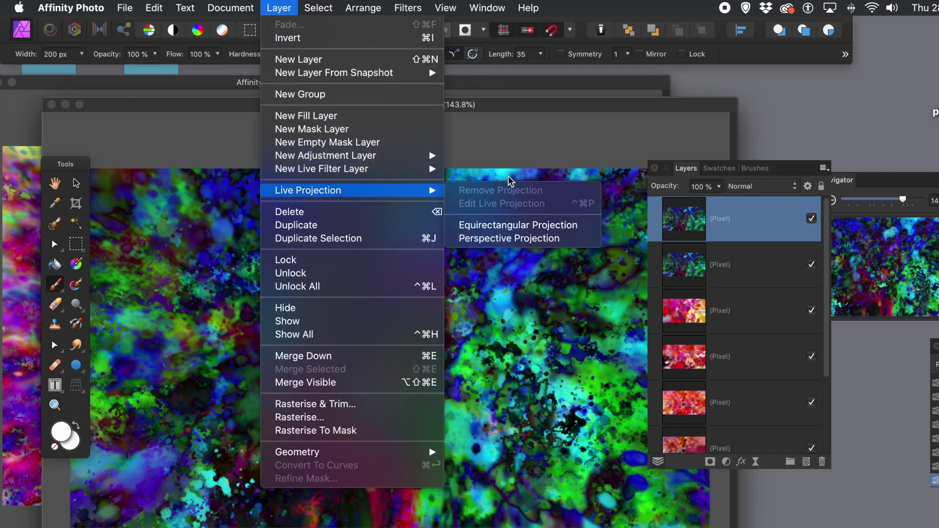
click(476, 227)
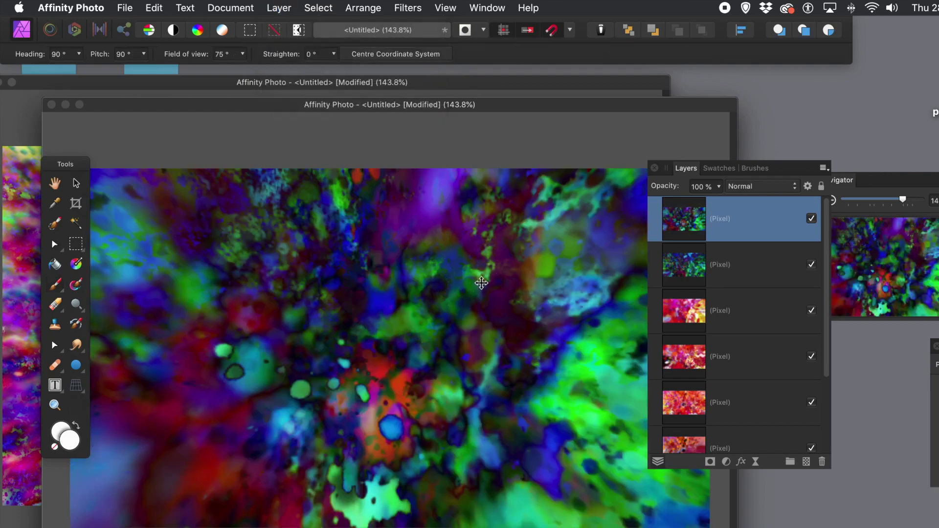
drag(484, 283, 532, 264)
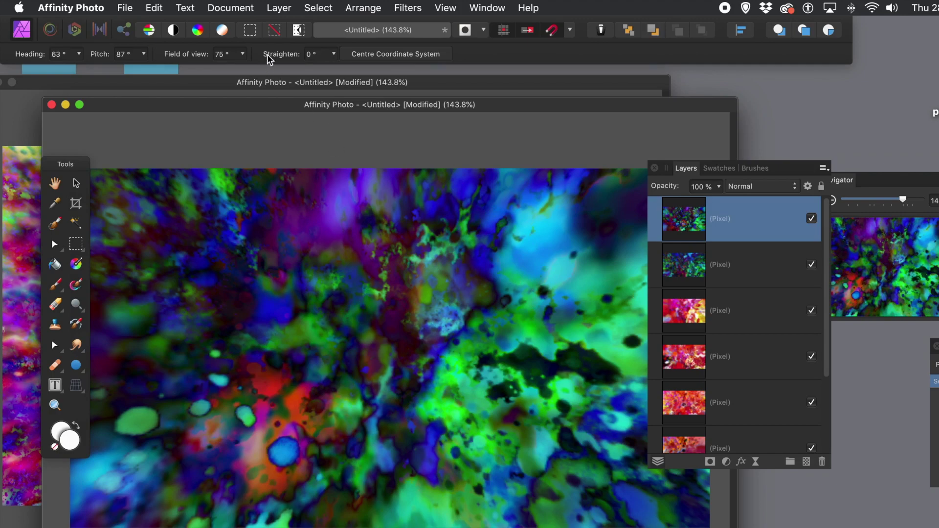
- Rasterise the projected layer into pixels and return to the Paint Brush
click(289, 7)
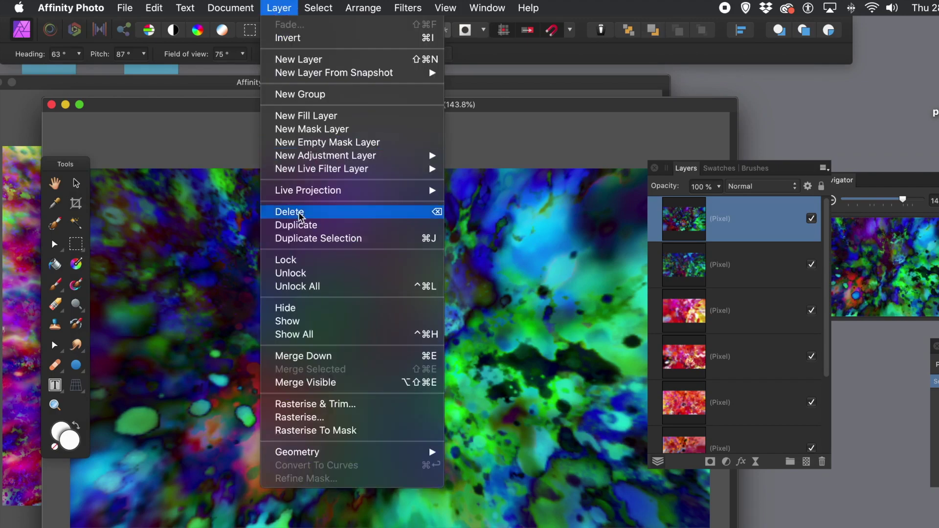
click(321, 417)
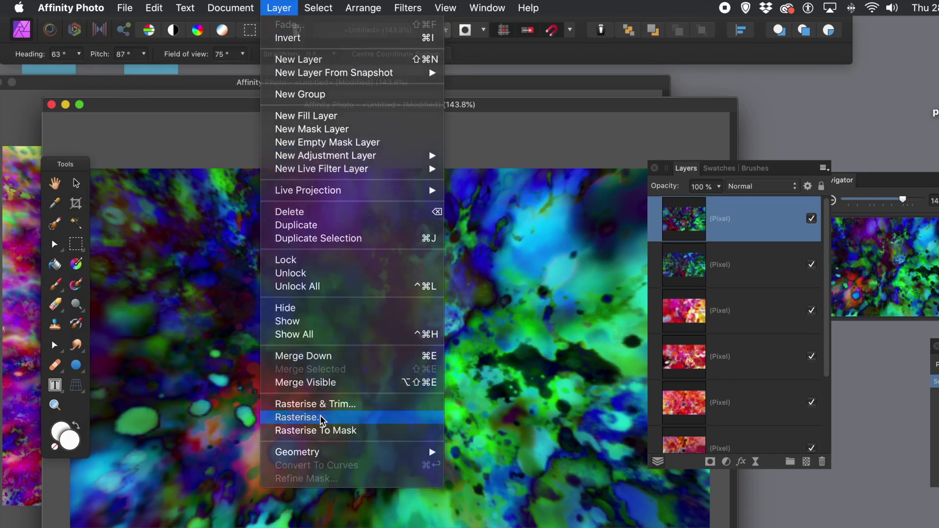
key(b)
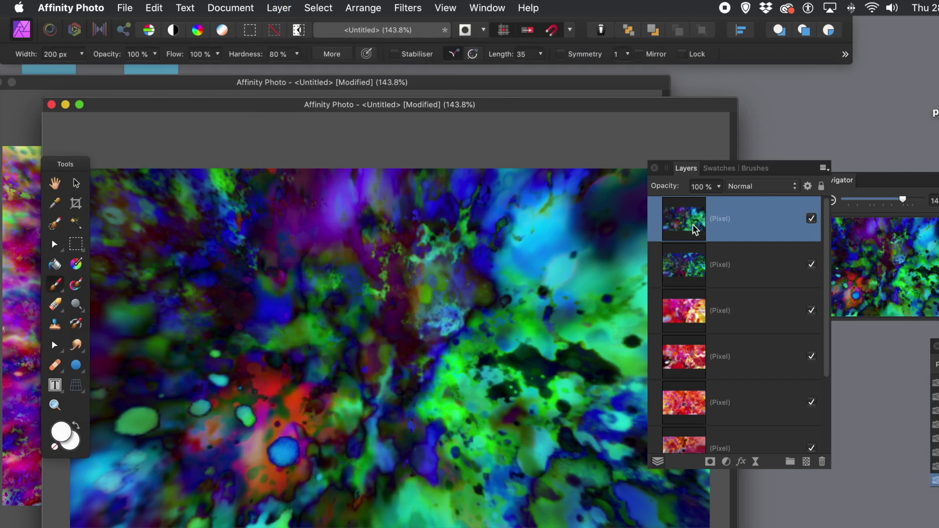
click(761, 187)
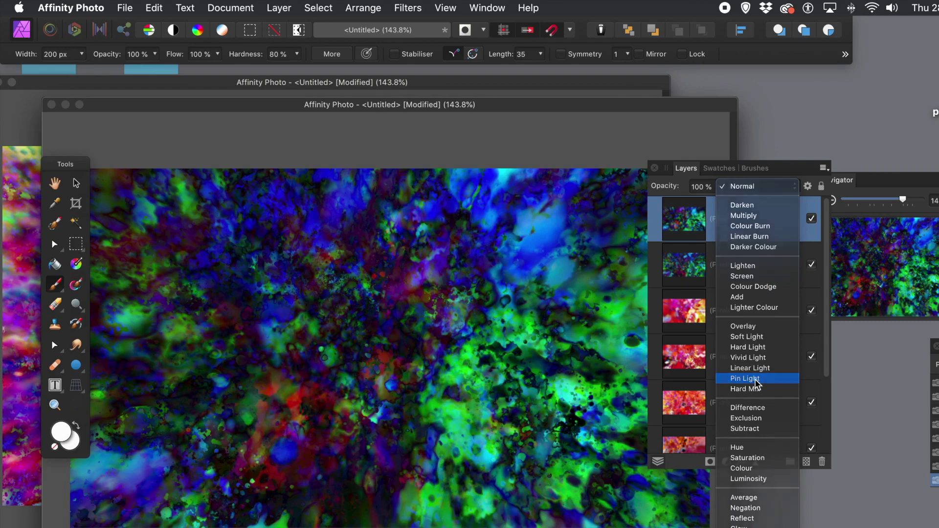
- Blend the top layer in Pin Light and the second merged layer in Screen
click(753, 379)
click(733, 264)
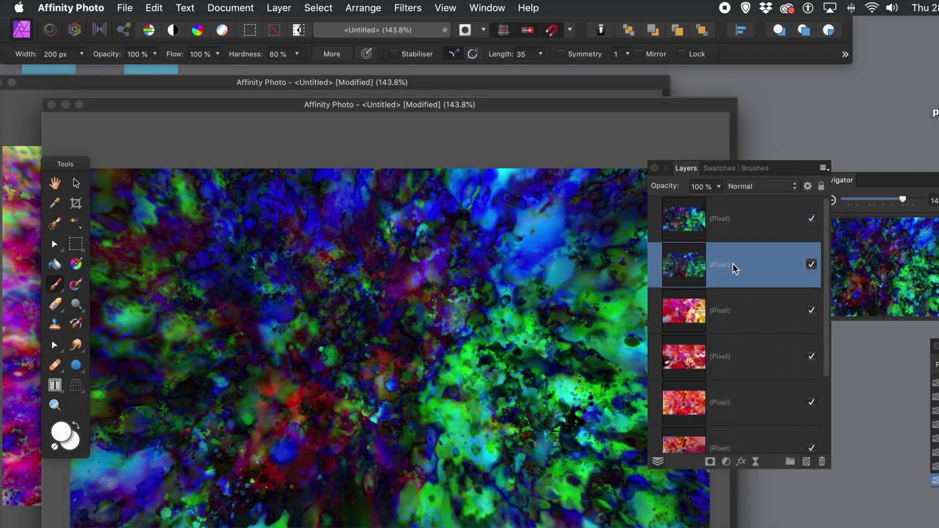
click(747, 188)
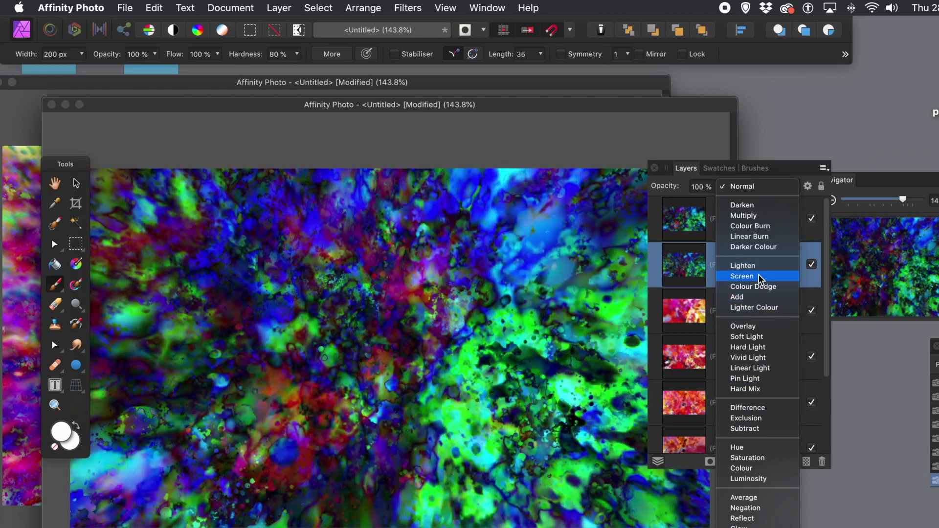
click(758, 275)
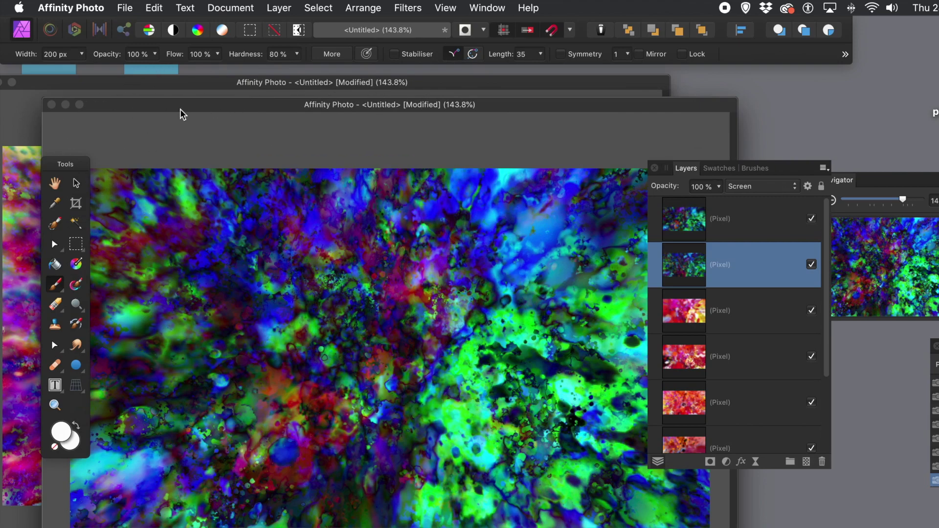
drag(198, 104, 495, 166)
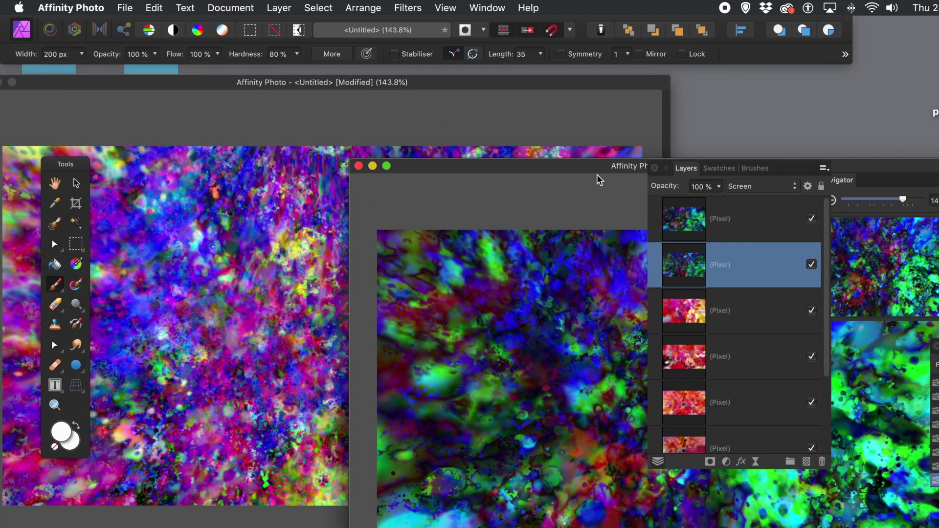
mouse_move(599, 169)
mouse_down()
mouse_move(342, 101)
mouse_move(251, 95)
mouse_up()
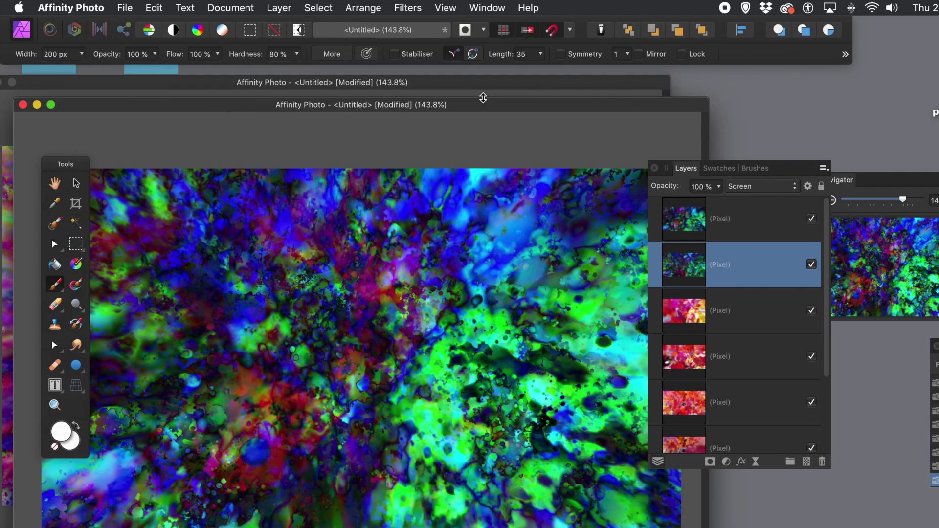
click(733, 215)
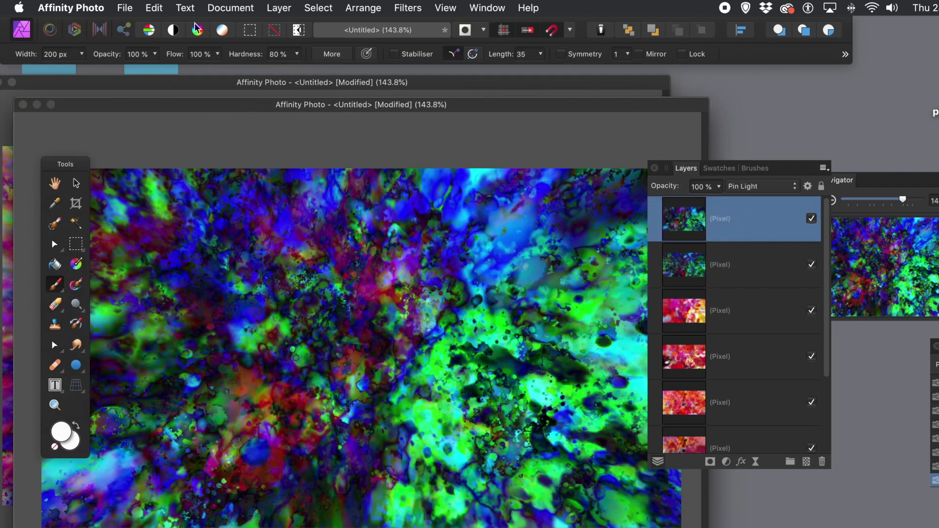
- Merge visible layers, then merge the second through bottom layers with Cmd+E into one
click(278, 8)
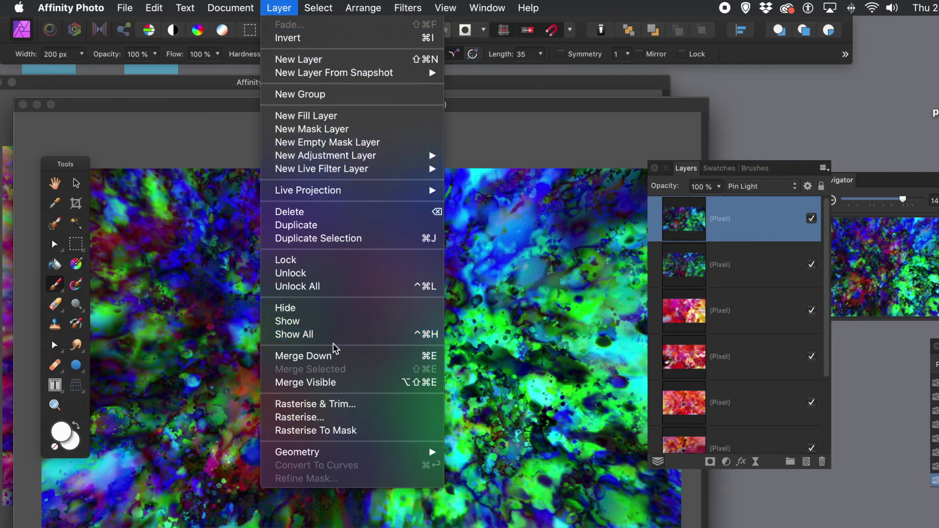
click(330, 382)
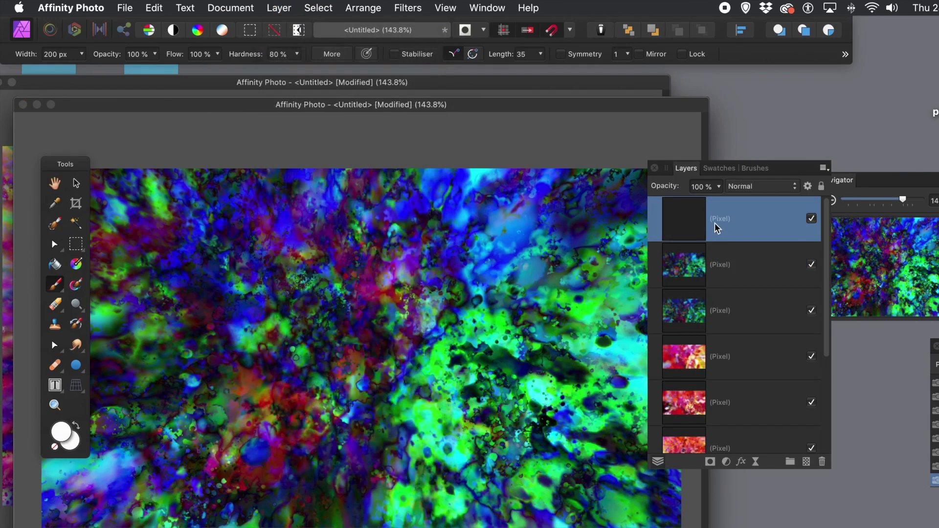
click(729, 269)
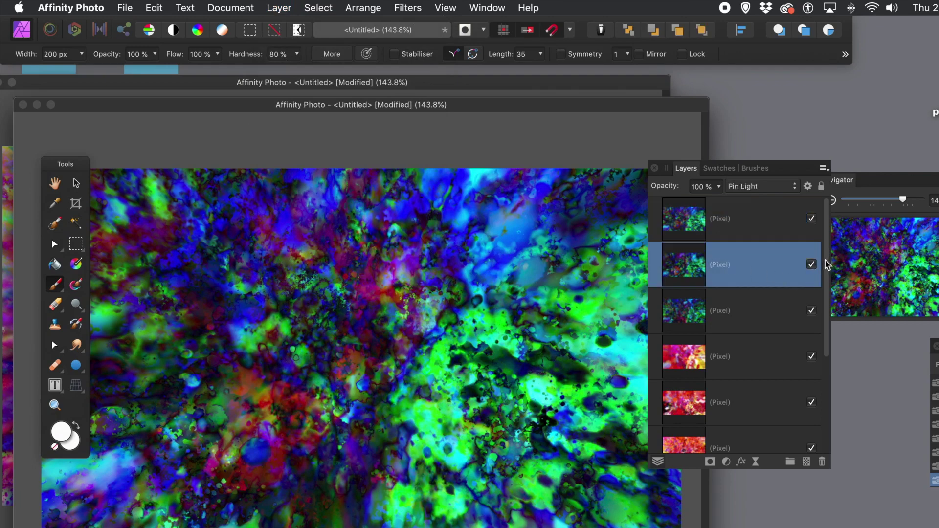
drag(826, 264, 822, 389)
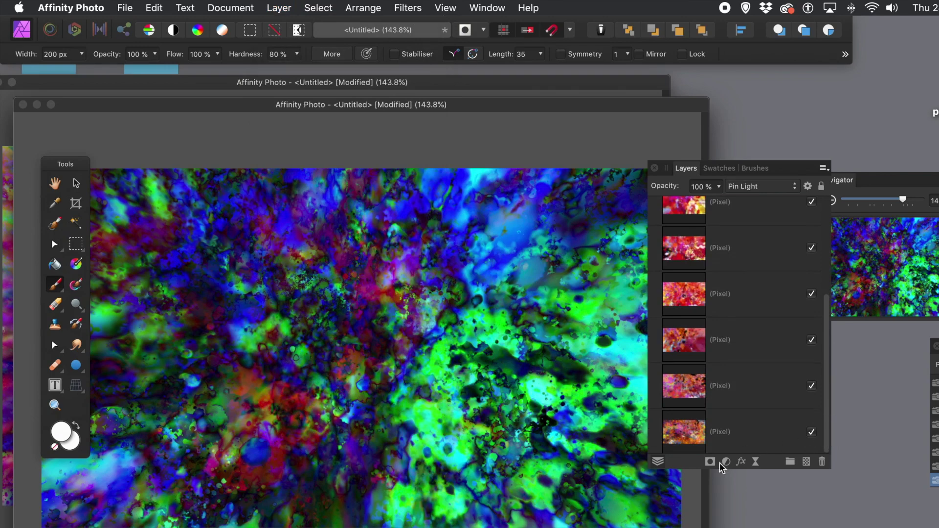
shift+click(733, 427)
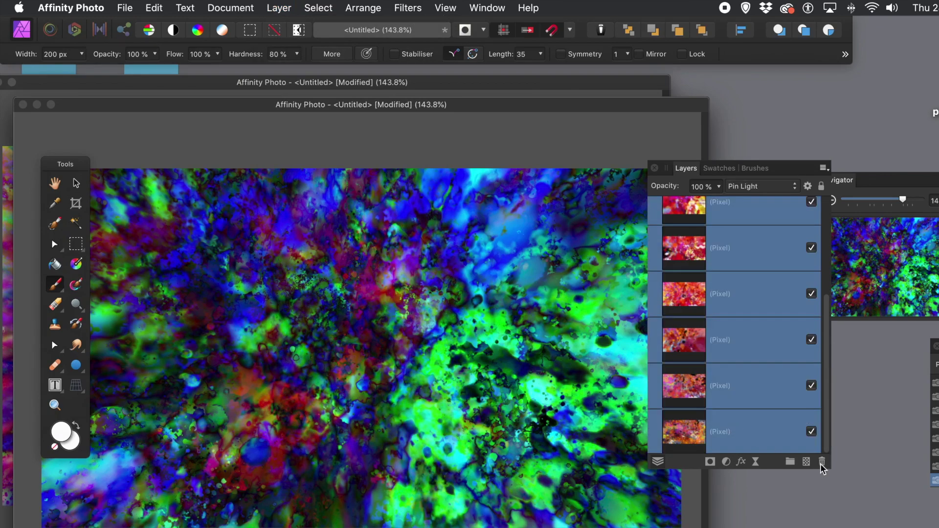
key(super+e)
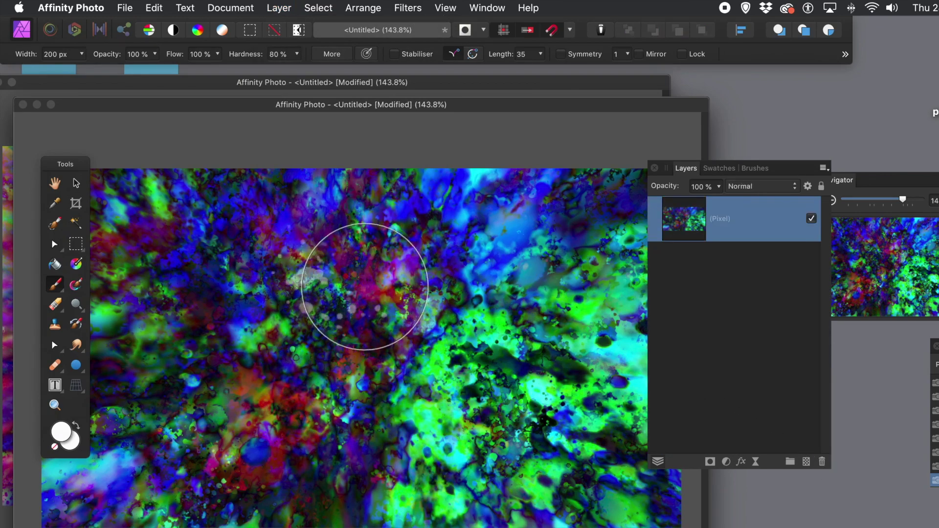
key(super+z)
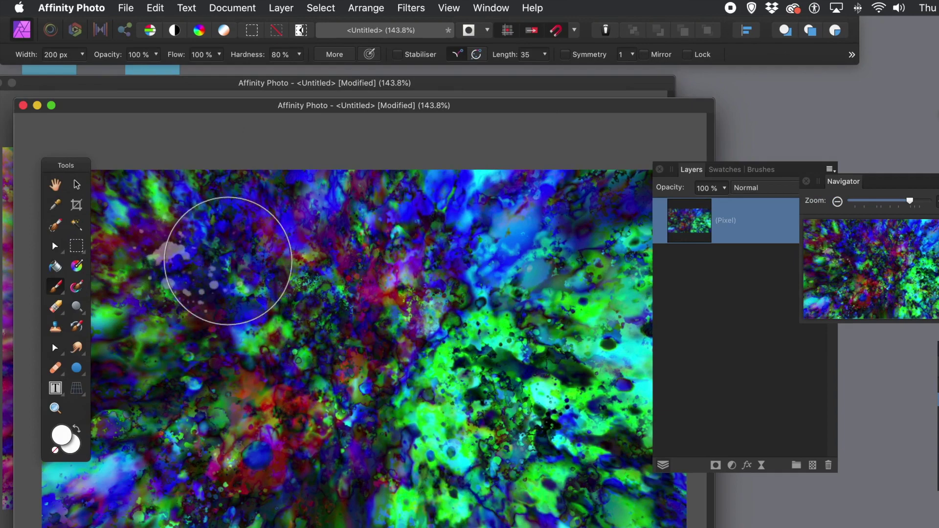
- Paint white splatter dabs and a trail across the centre and lower area, undoing the last
click(297, 294)
mouse_move(298, 294)
mouse_down()
mouse_move(324, 283)
mouse_move(329, 293)
mouse_move(335, 283)
mouse_move(491, 322)
mouse_up()
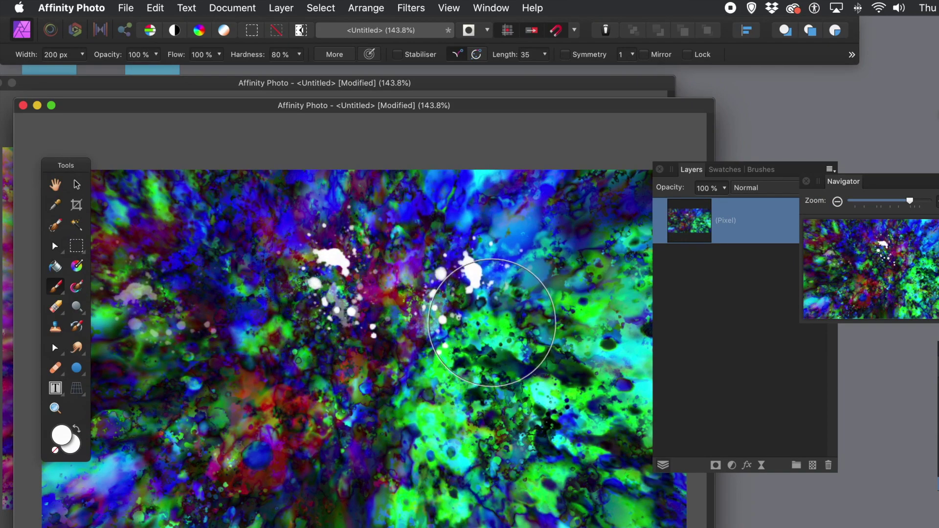
click(337, 449)
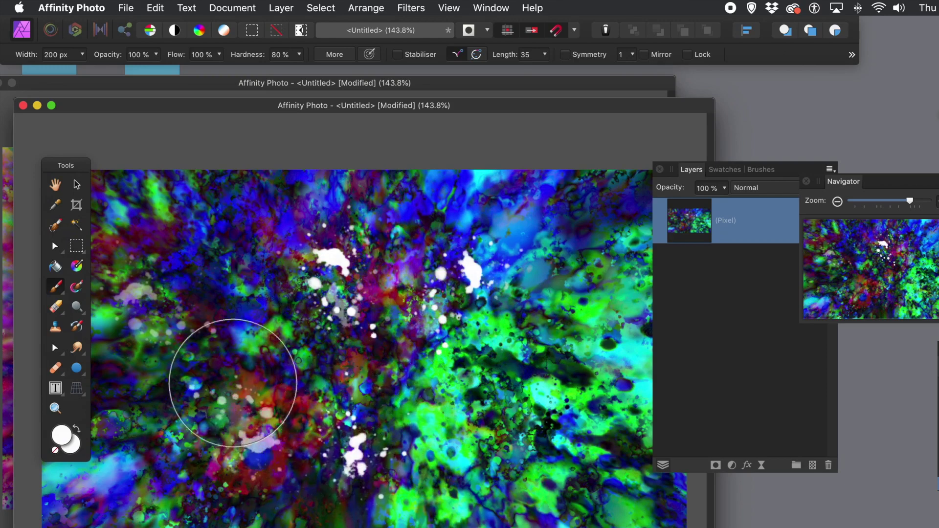
click(201, 271)
click(435, 266)
click(387, 190)
key(super+z)
key(super+z)
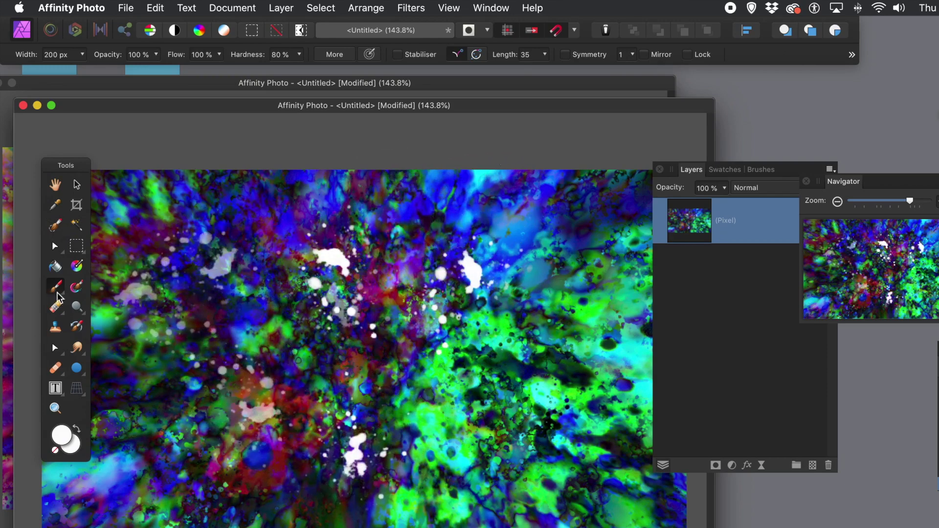
- Add more white dabs at the lower right and right centre, undoing the large upper-left one
click(579, 419)
click(577, 250)
click(247, 236)
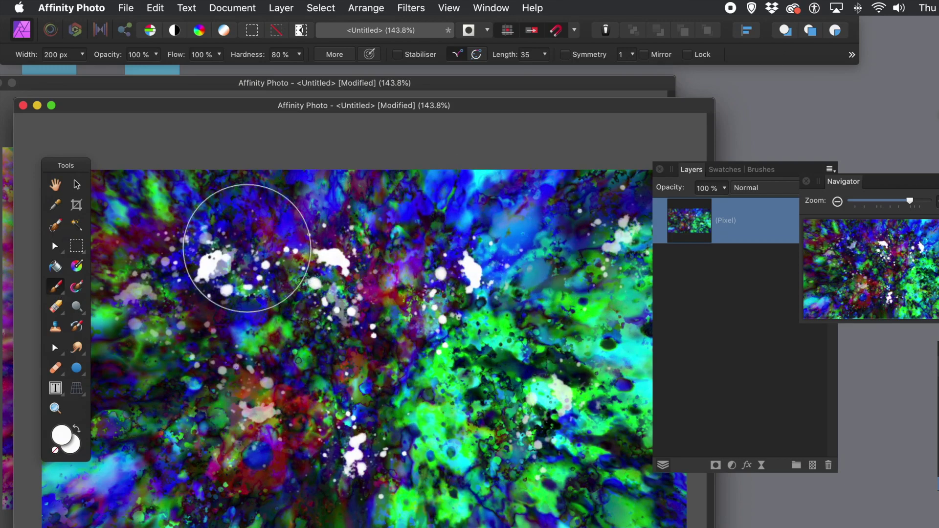
key(super+z)
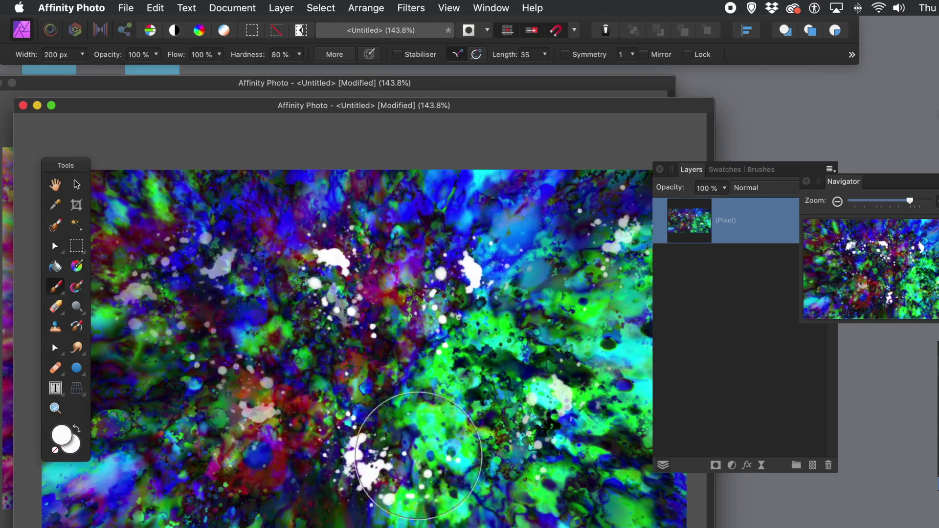
click(463, 446)
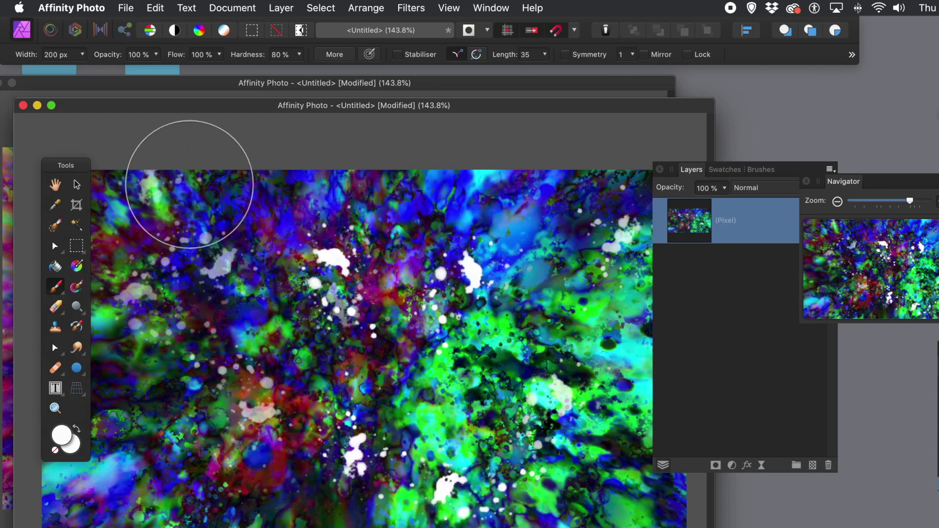
click(281, 8)
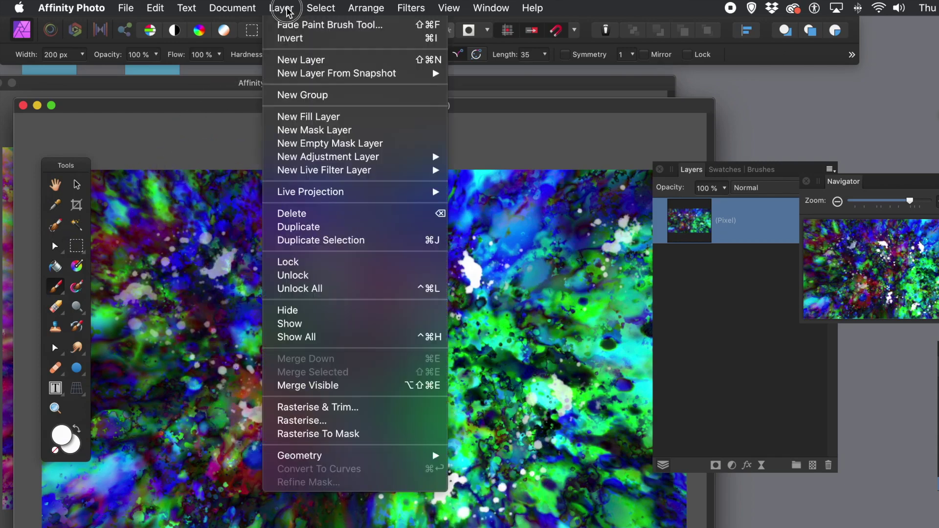
- Invert the layer's colours and brush white paint near the central black splat
click(302, 43)
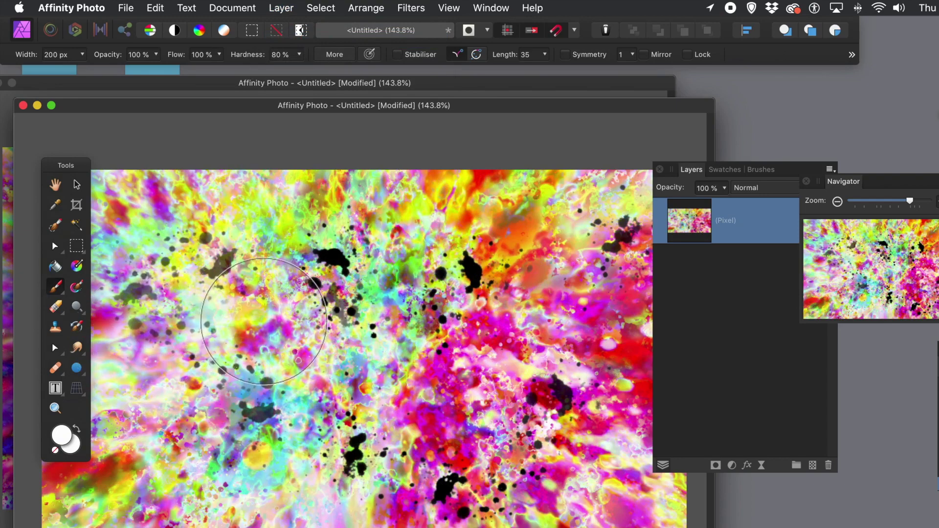
mouse_move(376, 239)
mouse_down()
mouse_move(260, 252)
mouse_move(183, 293)
mouse_move(405, 292)
mouse_move(521, 279)
mouse_up()
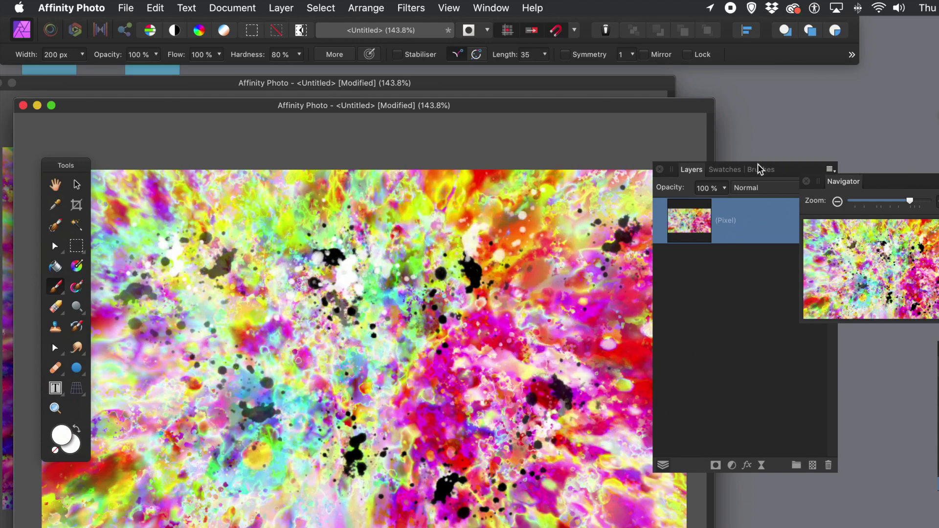
click(729, 171)
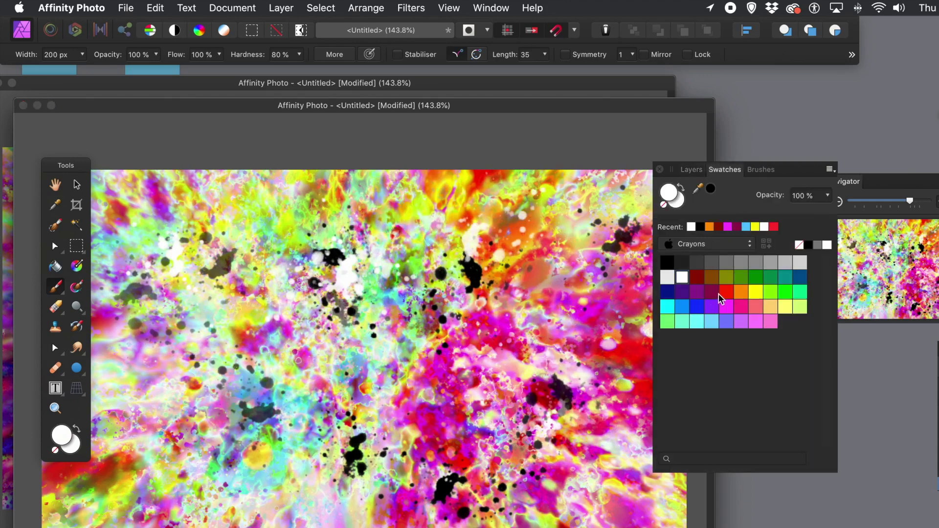
- Paint red splashes over the right dark area and lower left, then duplicate the layer
click(726, 292)
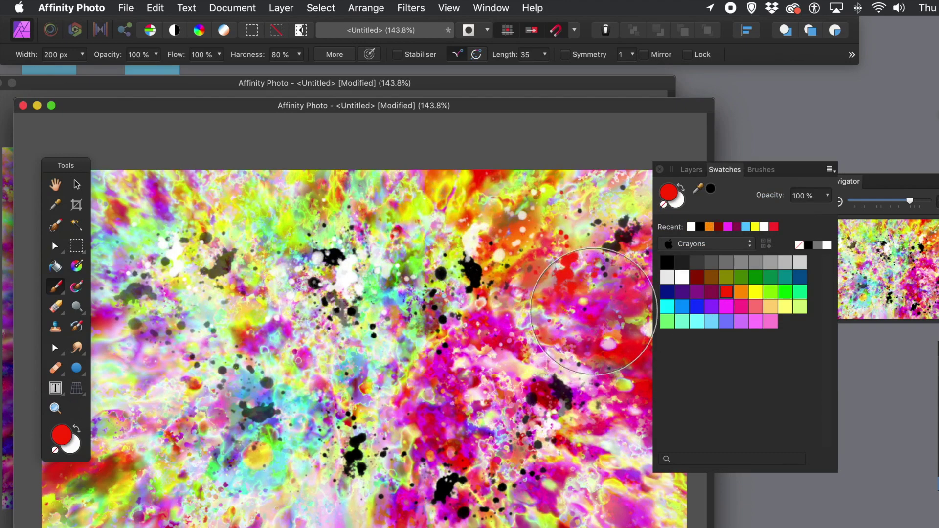
mouse_move(528, 341)
mouse_down()
mouse_move(531, 393)
mouse_move(628, 418)
mouse_move(586, 368)
mouse_up()
mouse_move(332, 381)
mouse_down()
mouse_move(233, 430)
mouse_move(175, 297)
mouse_move(204, 274)
mouse_up()
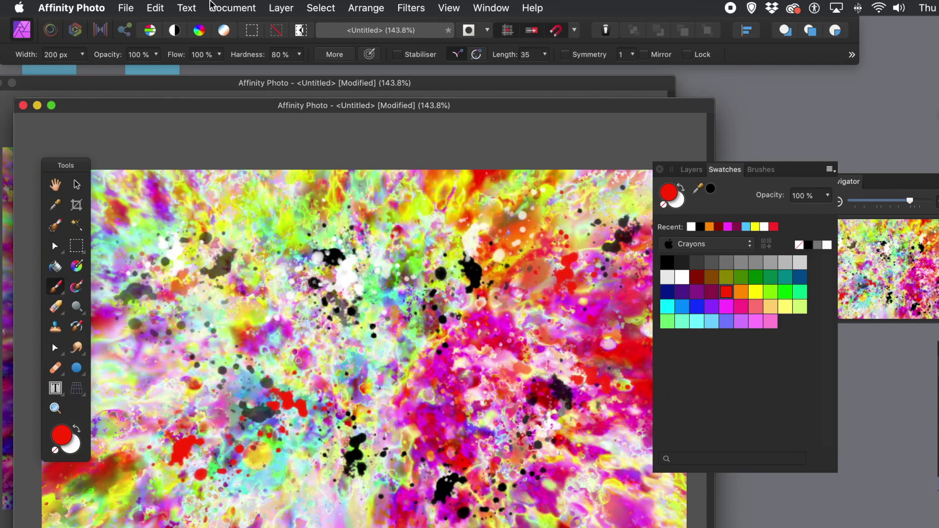
click(289, 9)
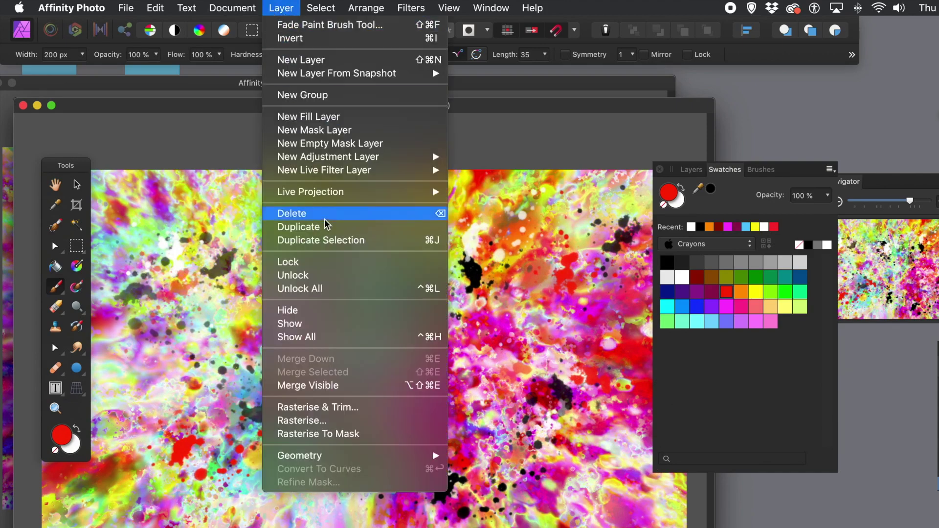
click(320, 227)
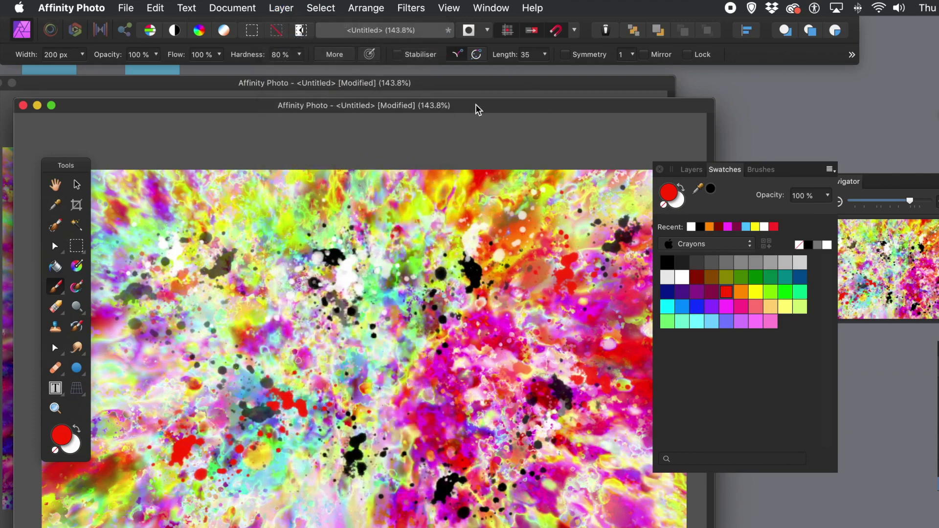
click(287, 7)
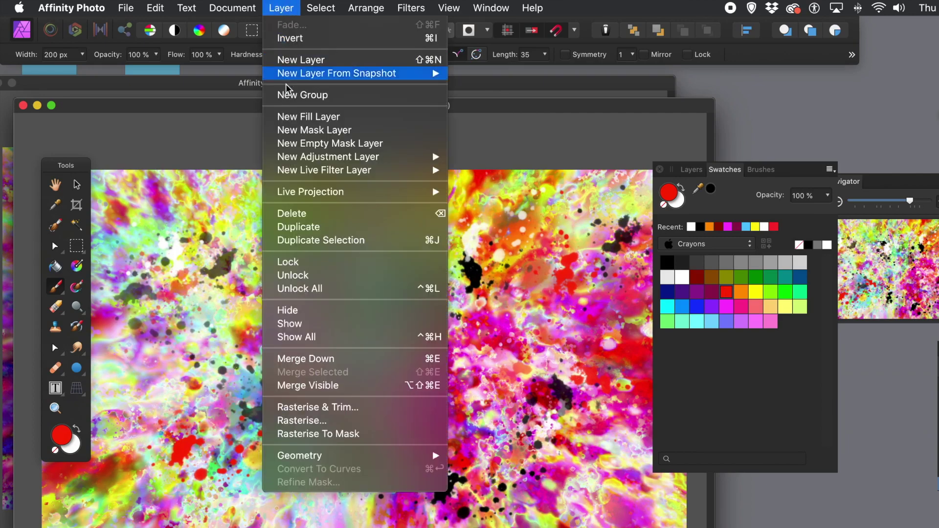
- Give the top copy an equirectangular projection rotated to heading 48° and pitch 97°
mouse_move(327, 199)
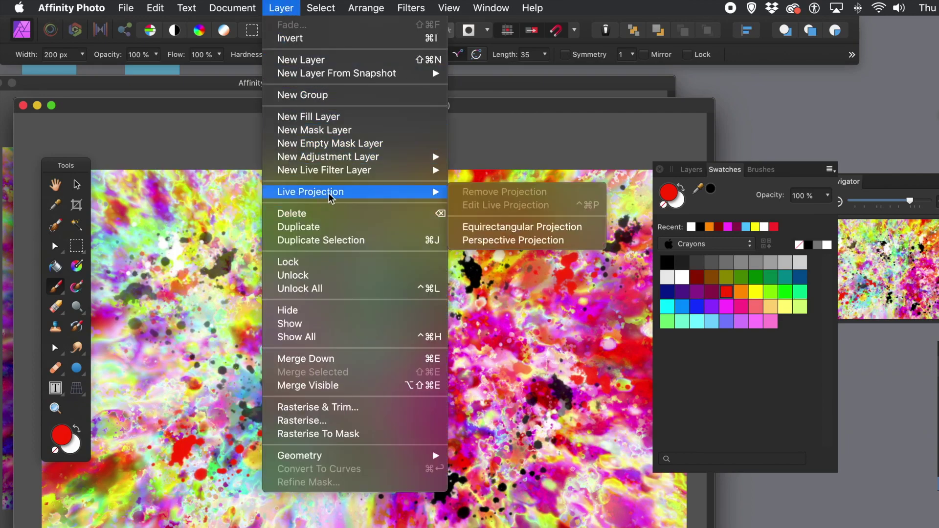
click(488, 228)
drag(479, 306, 557, 312)
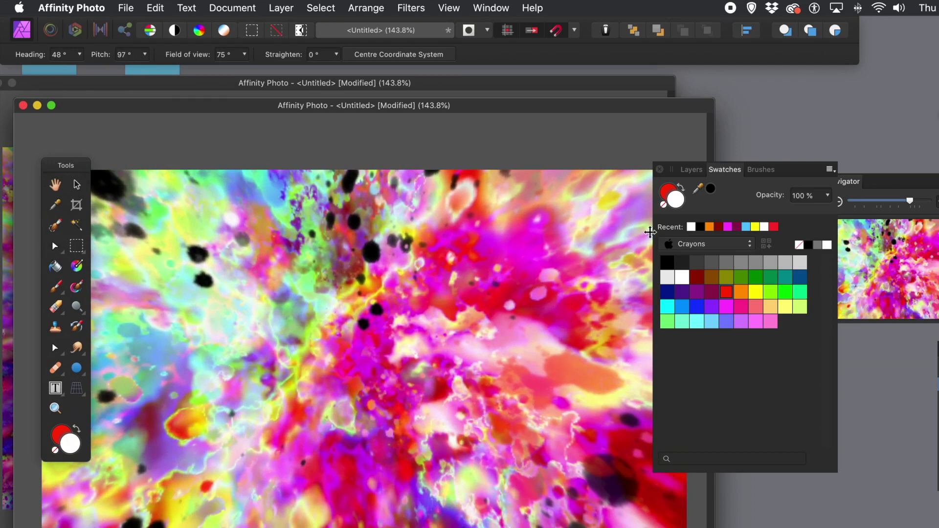
click(690, 170)
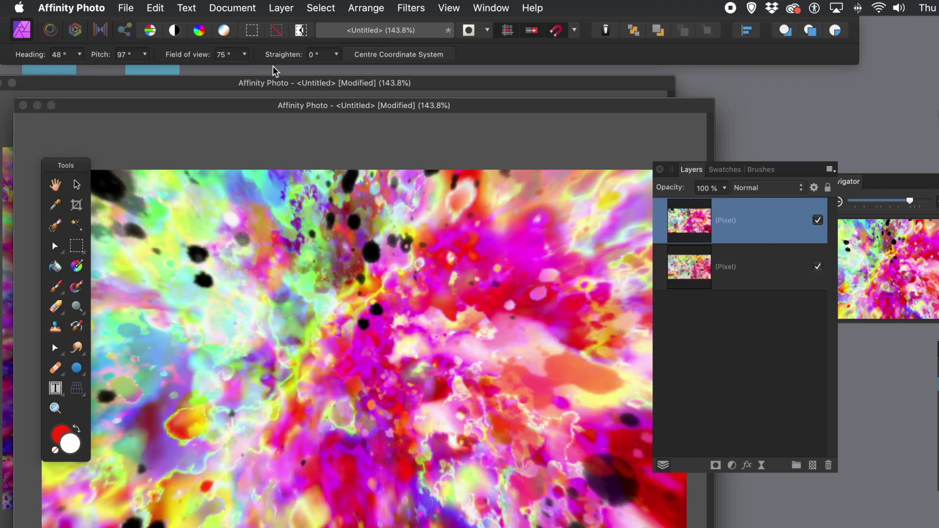
- Rasterise the projected top layer, then undo the rasterise
click(290, 9)
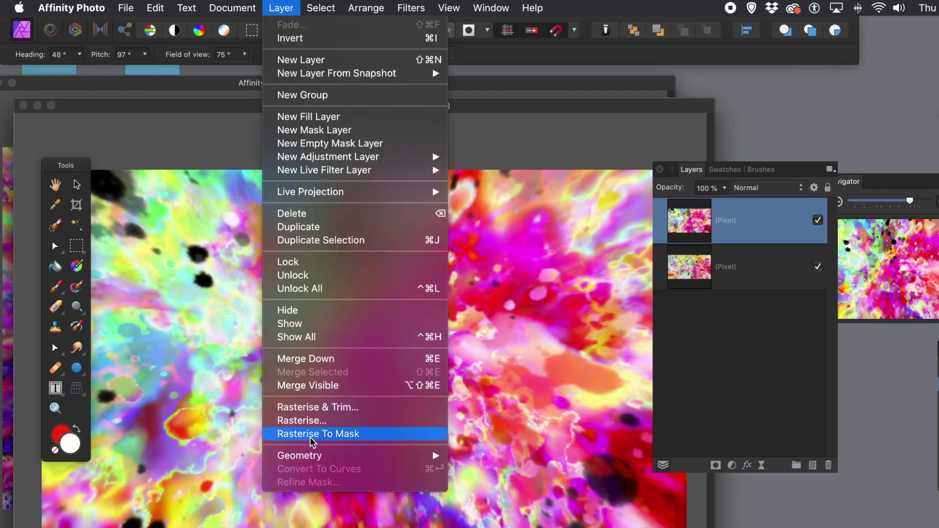
click(306, 420)
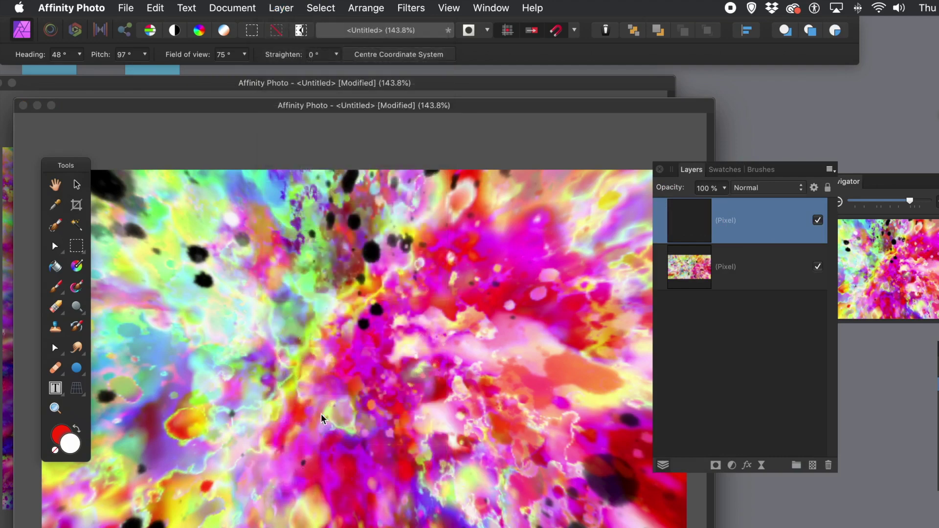
key(b)
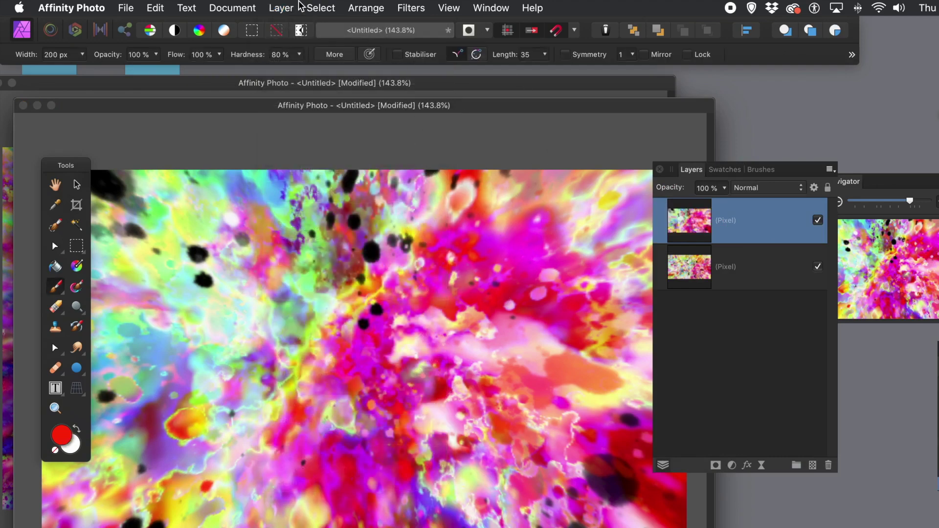
- Duplicate the top magenta-red burst layer so a copy tops the stack
click(291, 8)
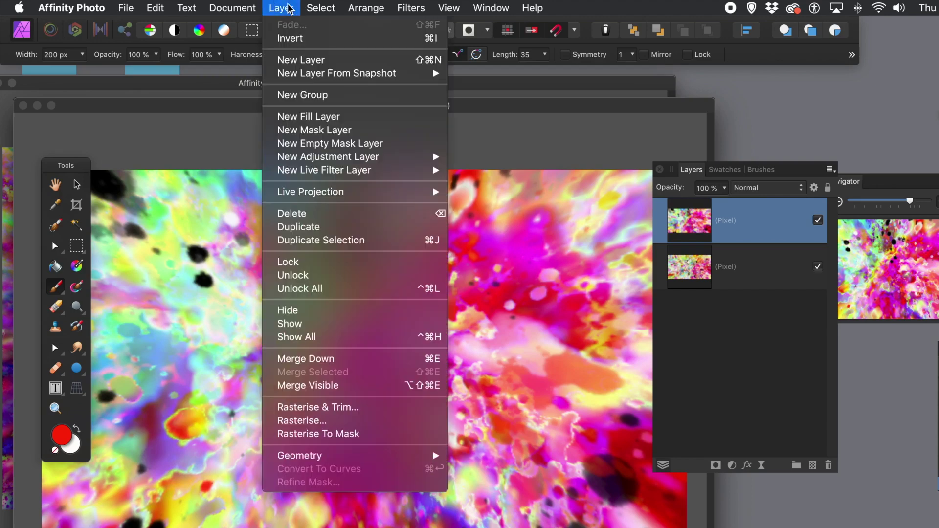
click(312, 228)
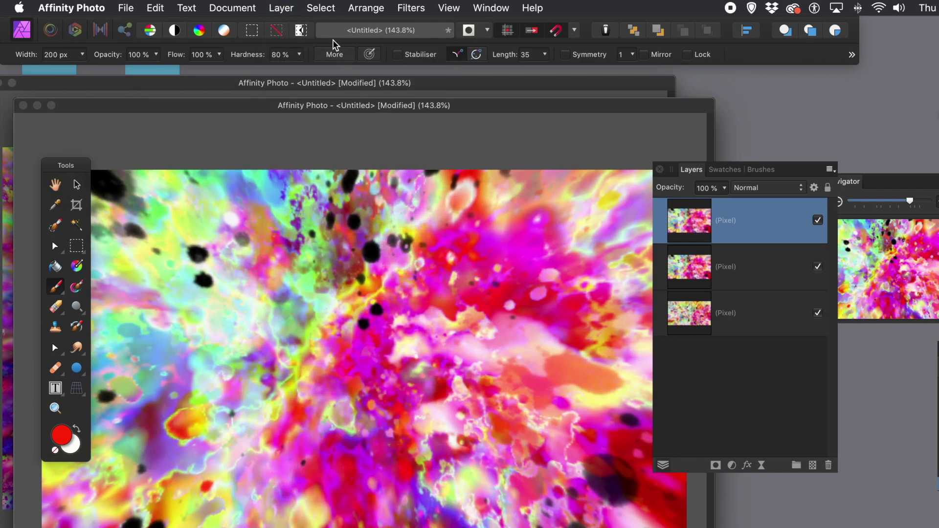
click(264, 5)
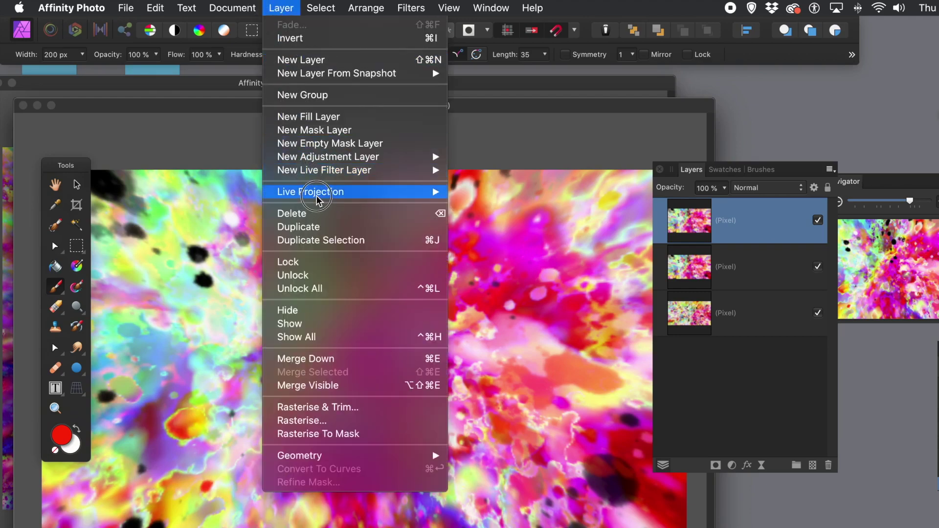
- Wrap the top layer in an Equirectangular Projection and rotate it to a close-up of the burst
mouse_move(320, 196)
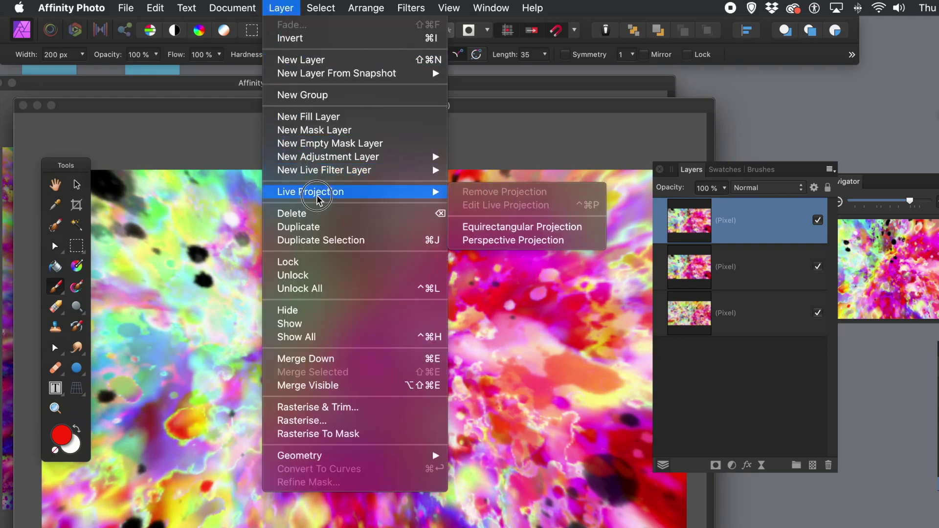
click(481, 226)
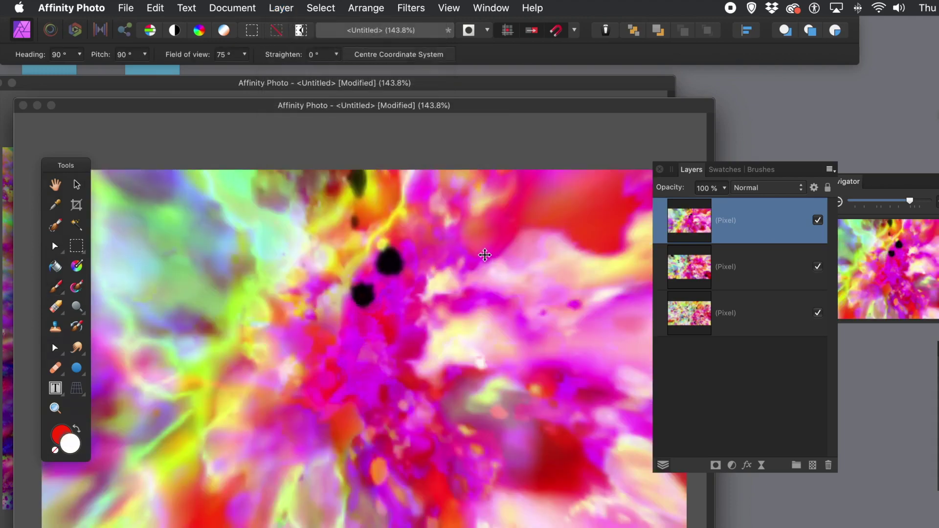
drag(404, 283, 494, 277)
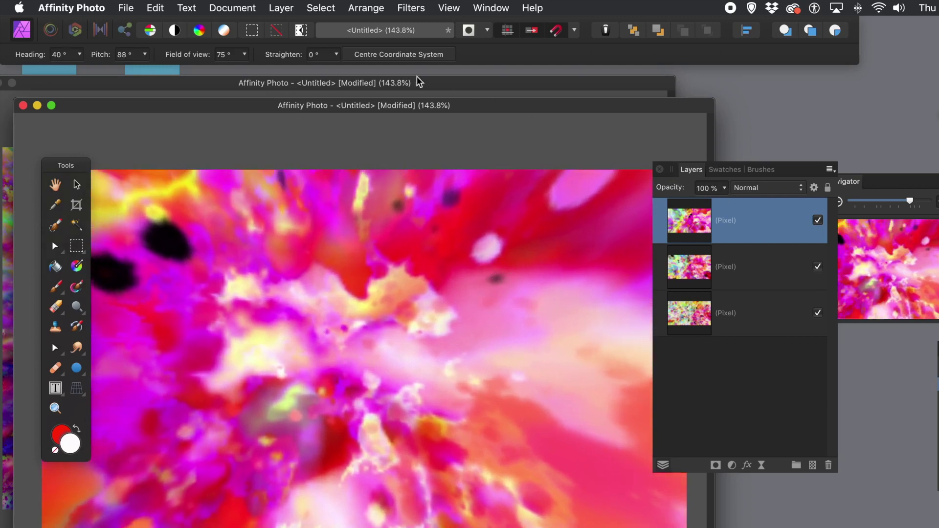
- Rasterise the projected layer to bake the close-up magenta burst into its pixels
click(281, 8)
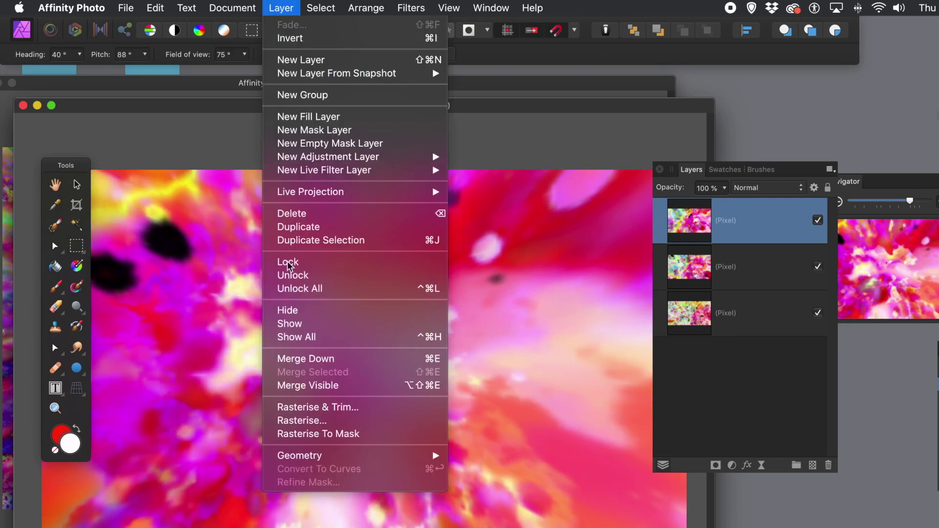
click(320, 420)
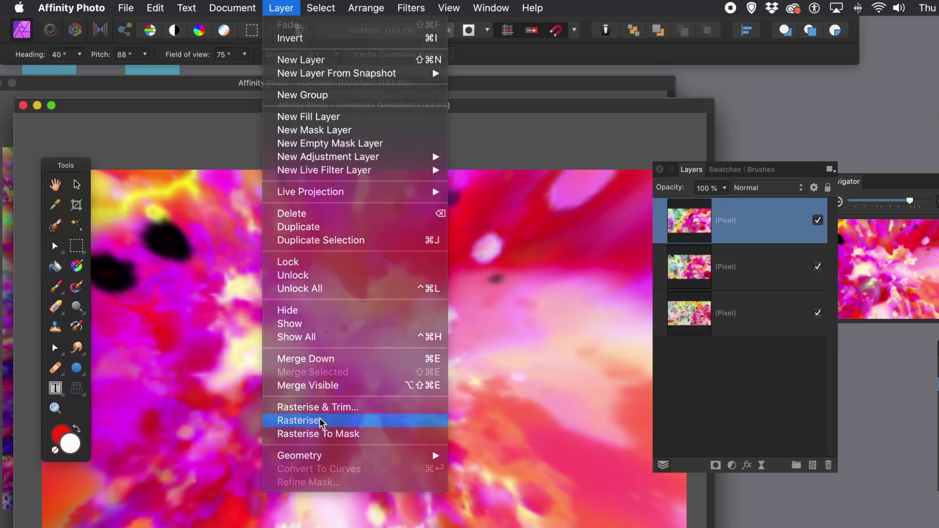
key(b)
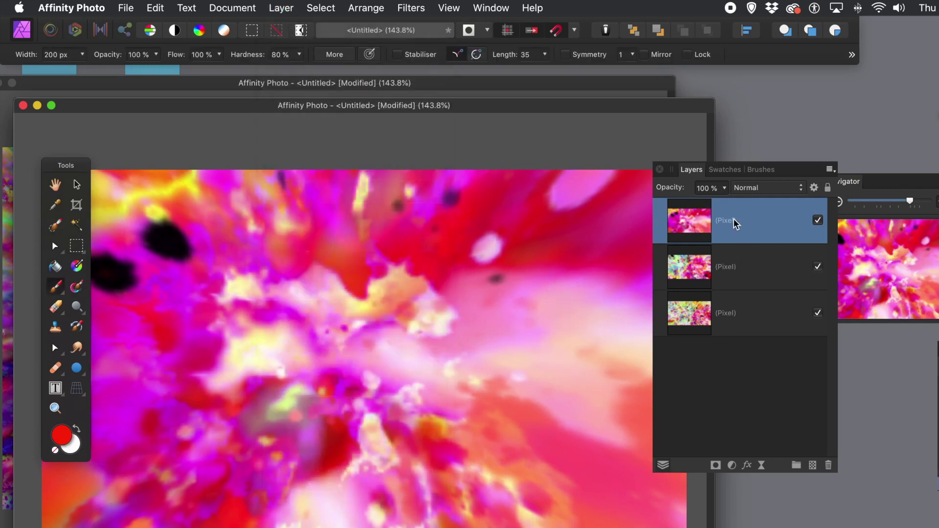
click(761, 187)
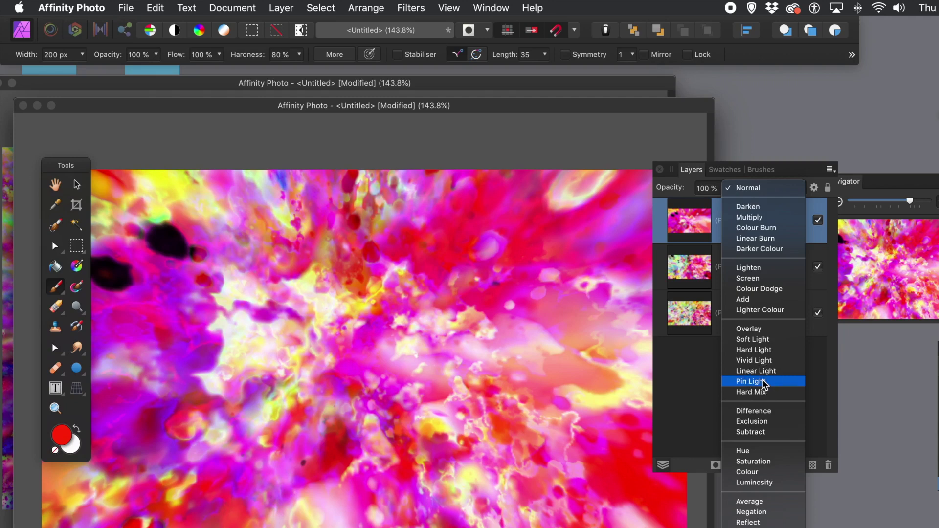
- Blend the top layer in Pin Light and the middle layer in Exclusion
click(764, 382)
click(741, 266)
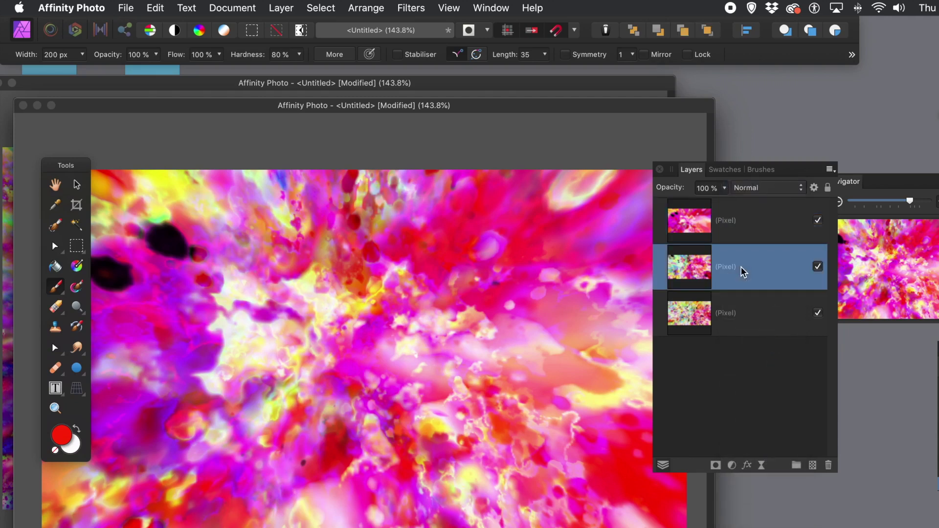
click(754, 187)
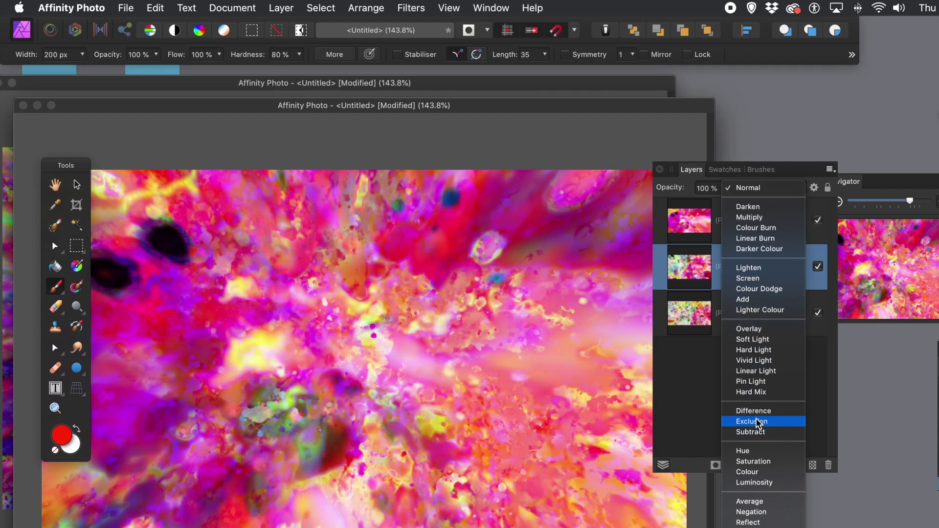
click(758, 422)
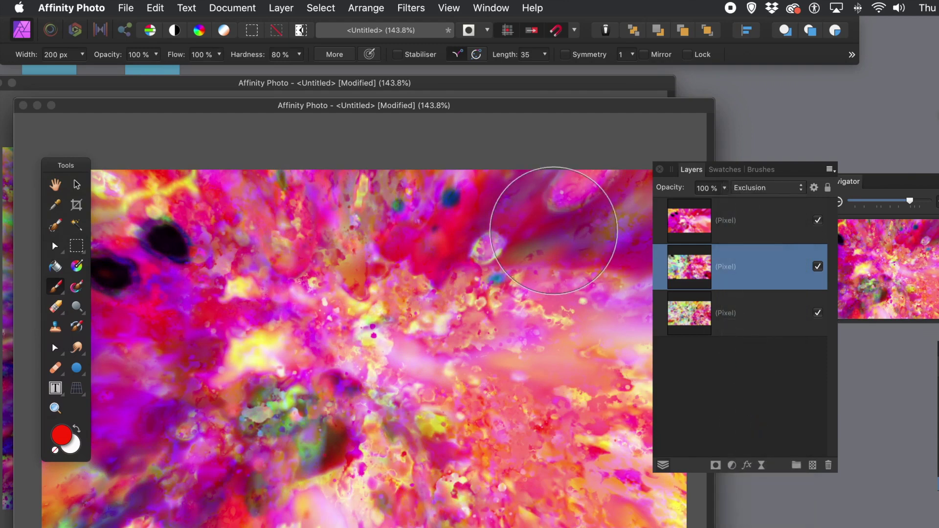
click(418, 10)
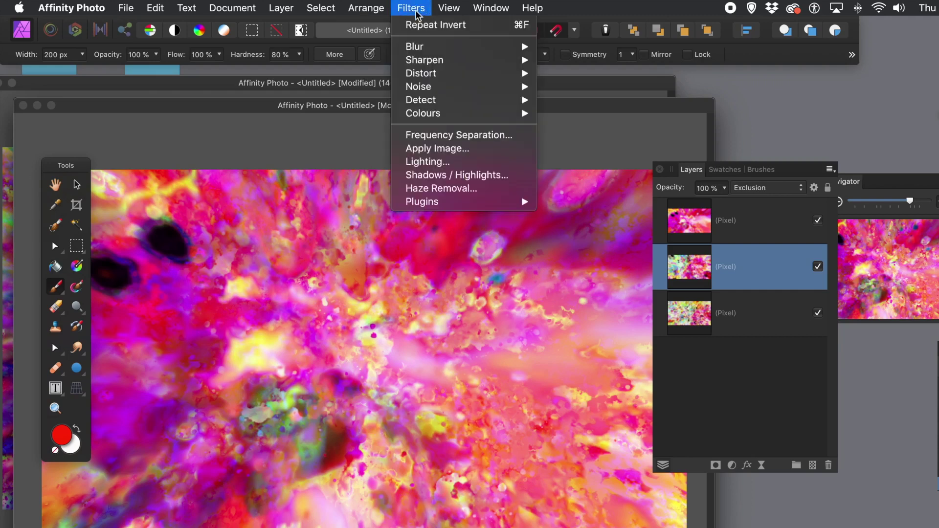
mouse_move(434, 51)
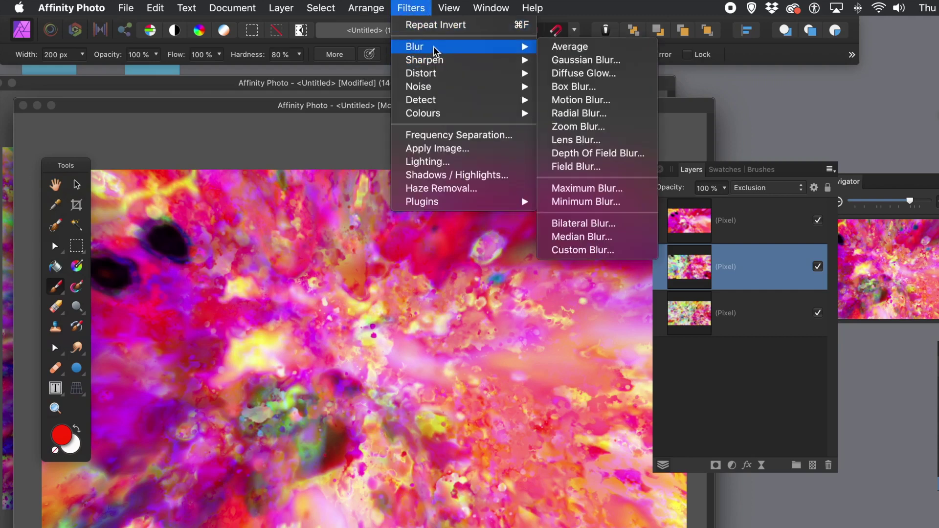
- Apply a Gaussian Blur to the middle Exclusion-blended layer
click(581, 60)
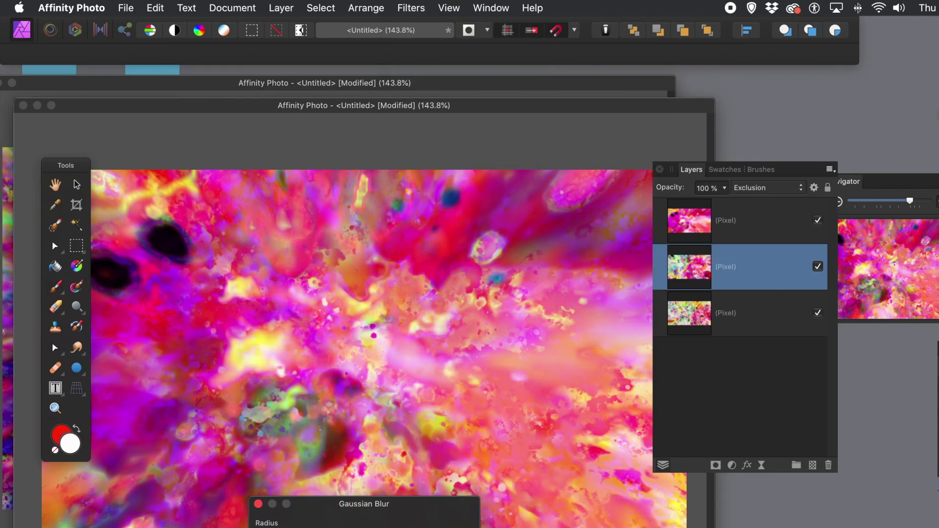
key(Return)
key(b)
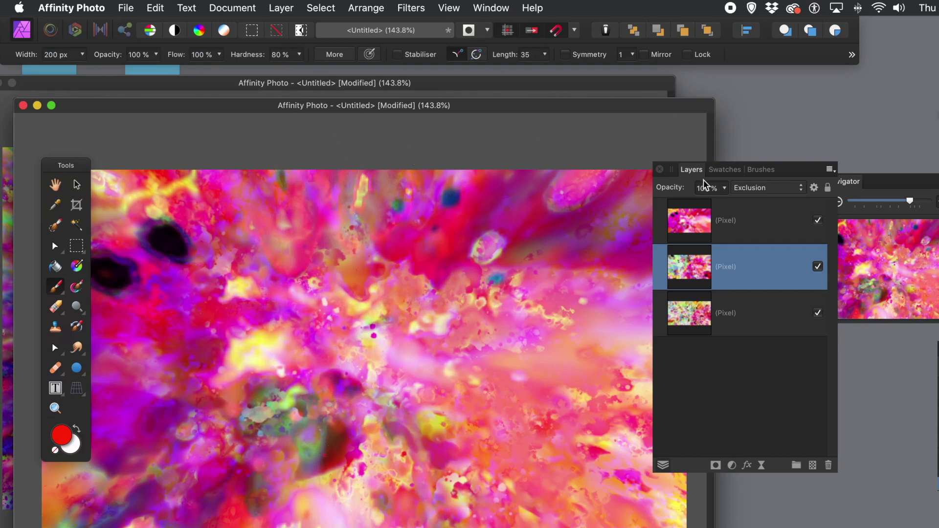
click(759, 220)
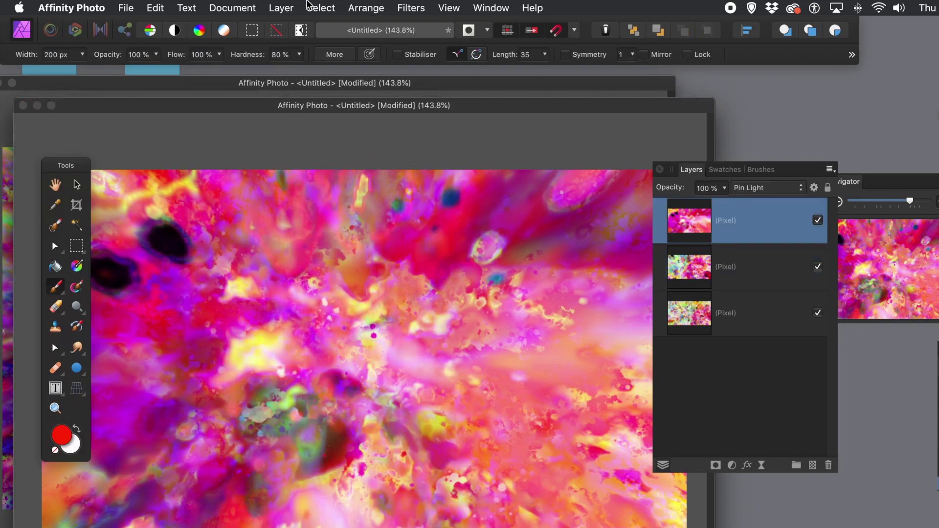
- Merge the top Pin Light layer down into the Exclusion layer below
click(280, 9)
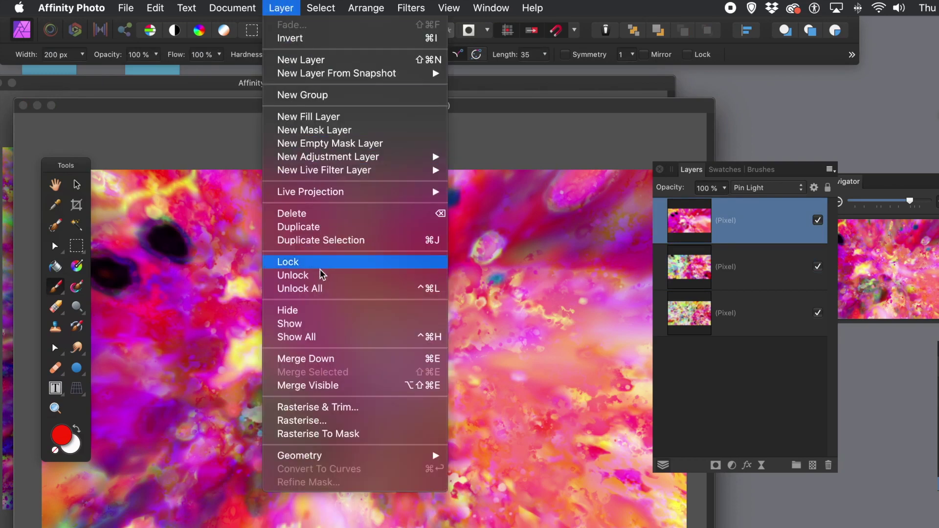
click(307, 360)
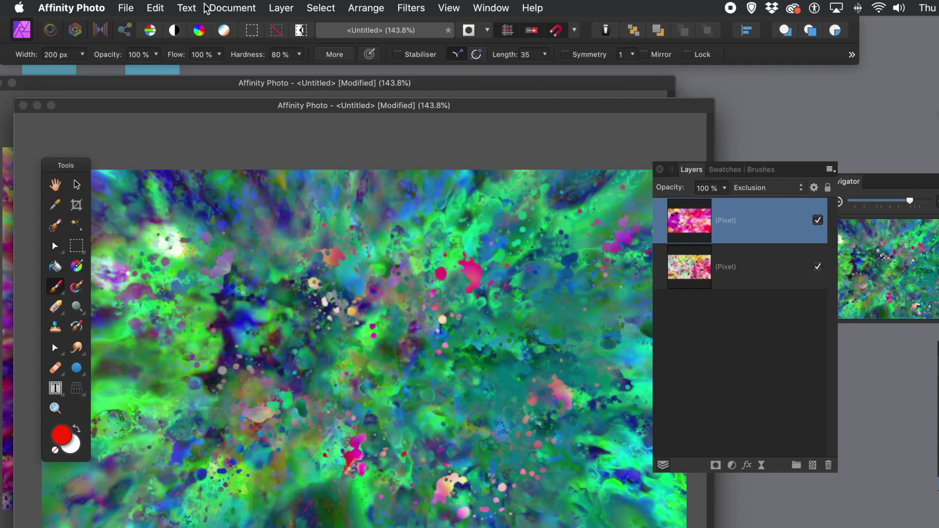
click(279, 8)
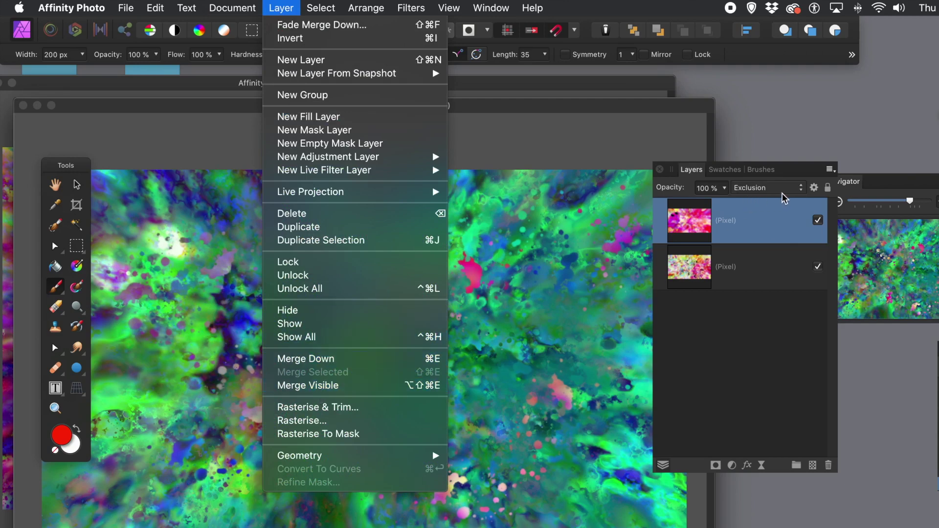
- Merge all visible layers into a new layer, trying and undoing a smudge stroke
click(315, 386)
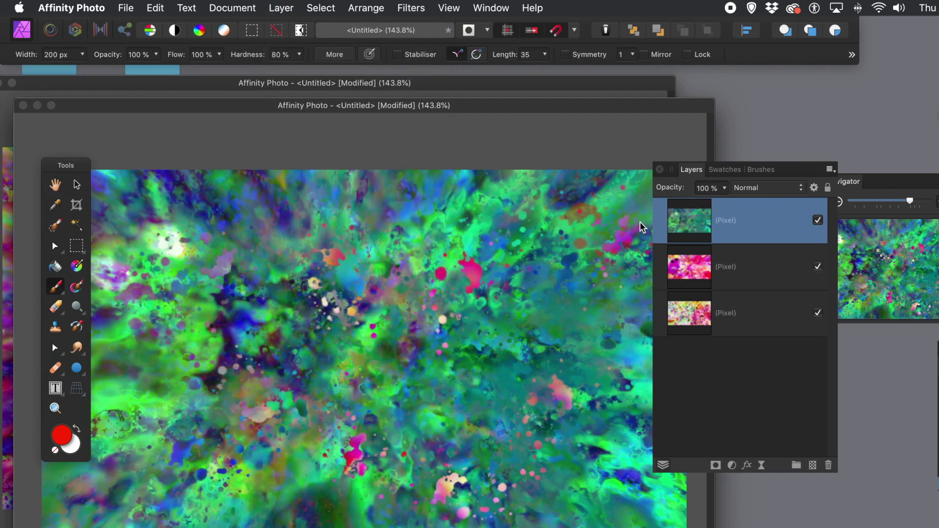
drag(638, 221, 622, 218)
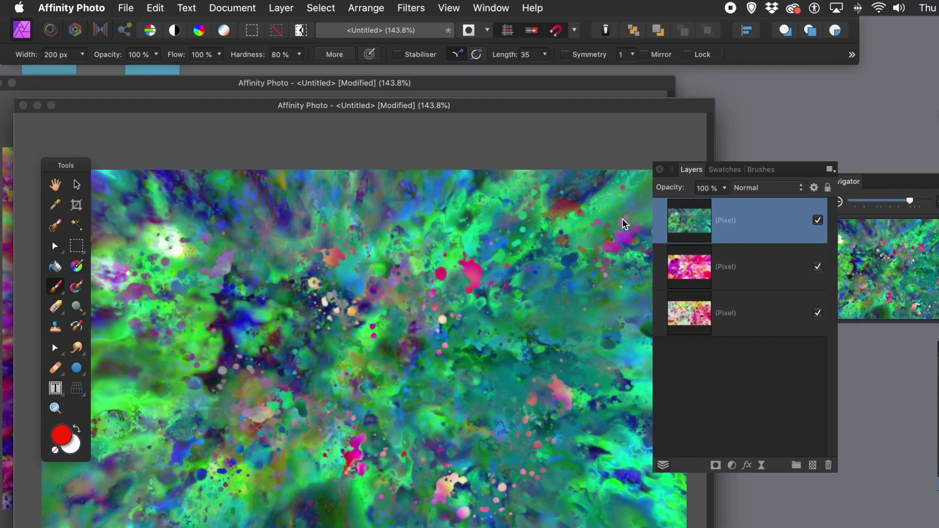
key(super+z)
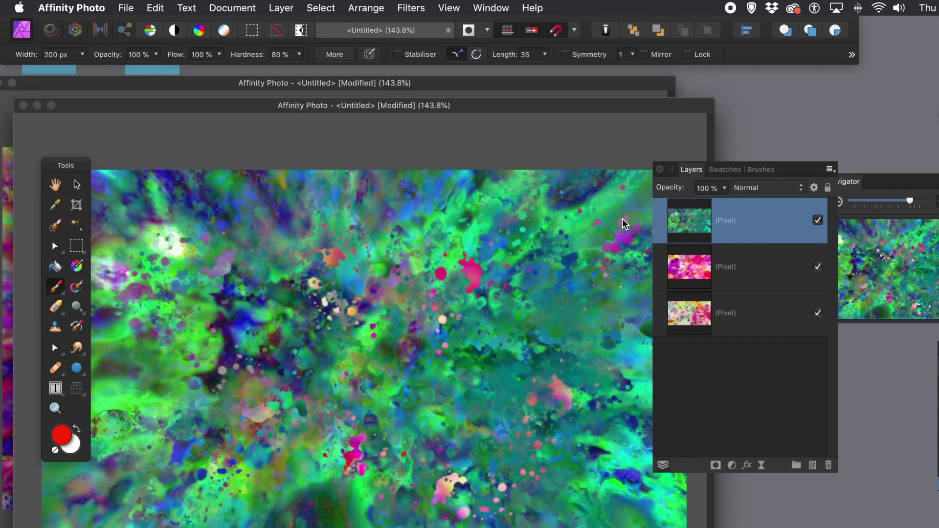
key(super+shift+z)
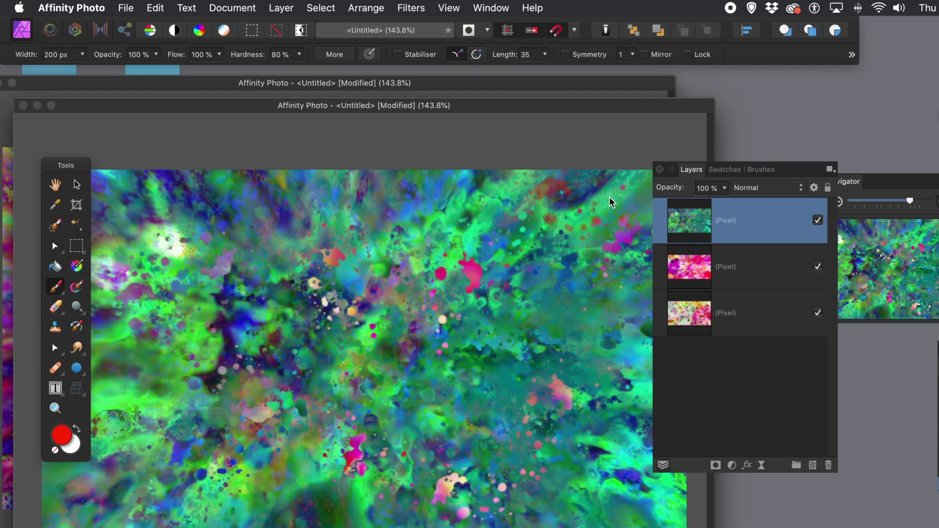
key(super+z)
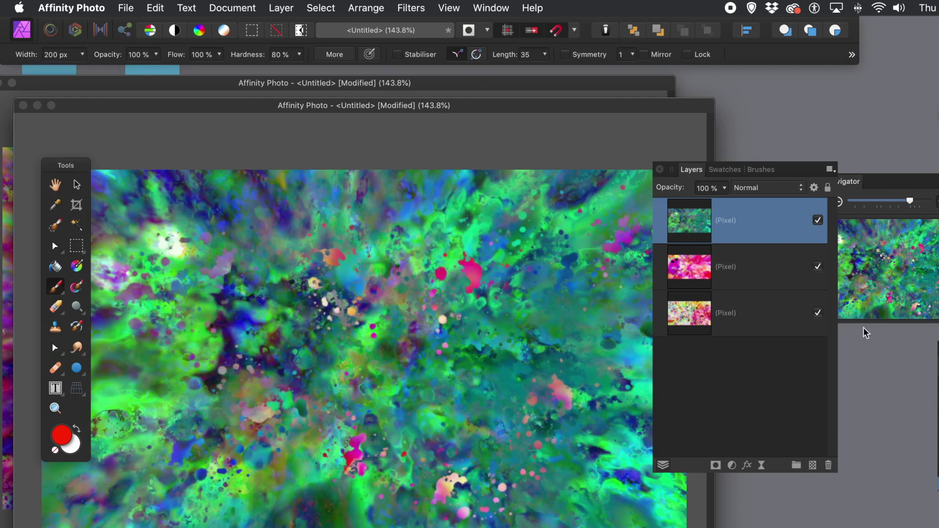
- Delete the two older pixel layers beneath the merged layer
click(741, 268)
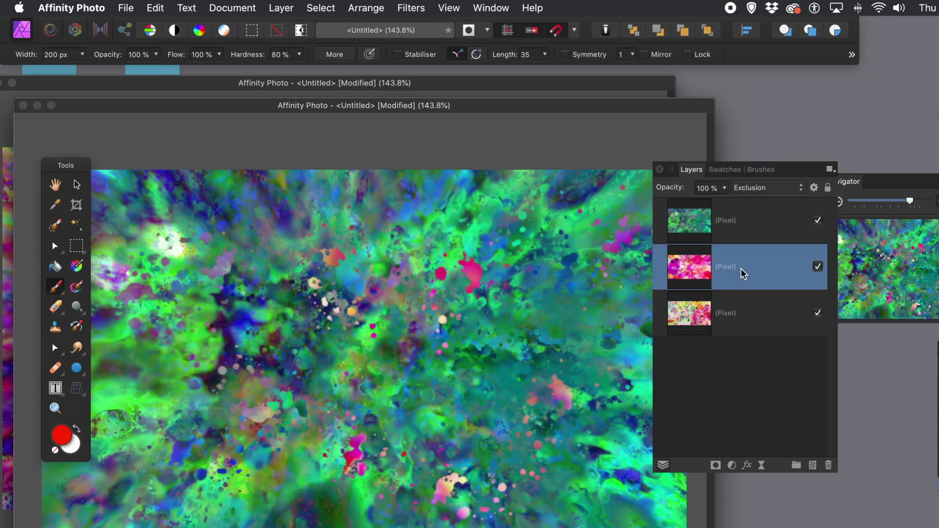
shift+click(741, 325)
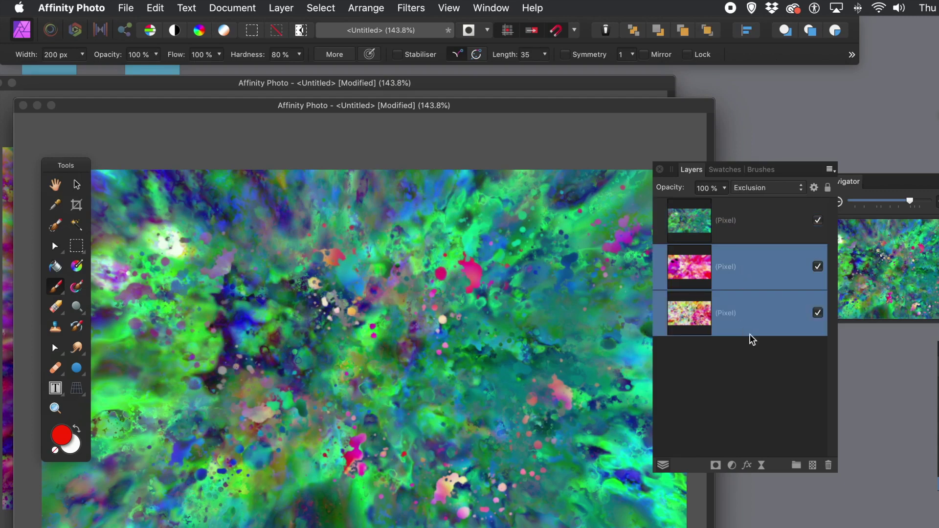
click(828, 465)
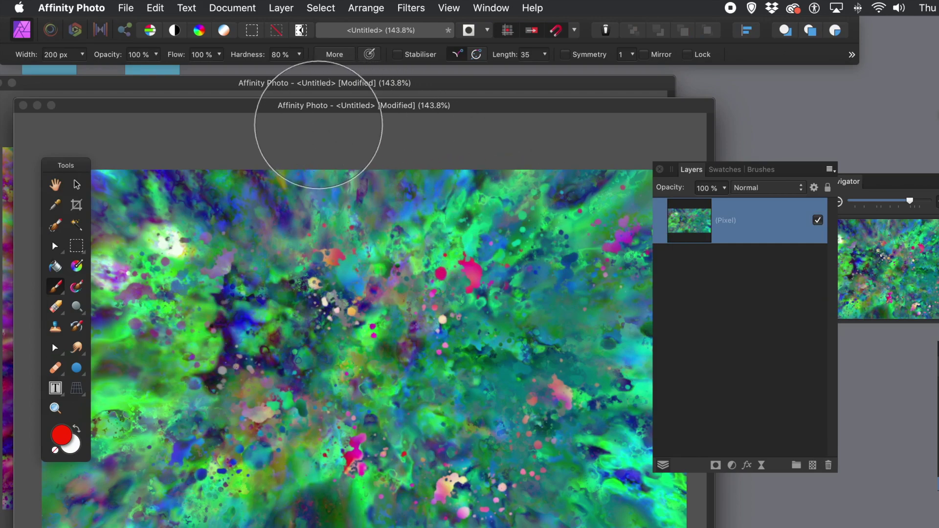
- Invert the merged layer's colours and apply Auto Levels to rebalance its tones
click(281, 8)
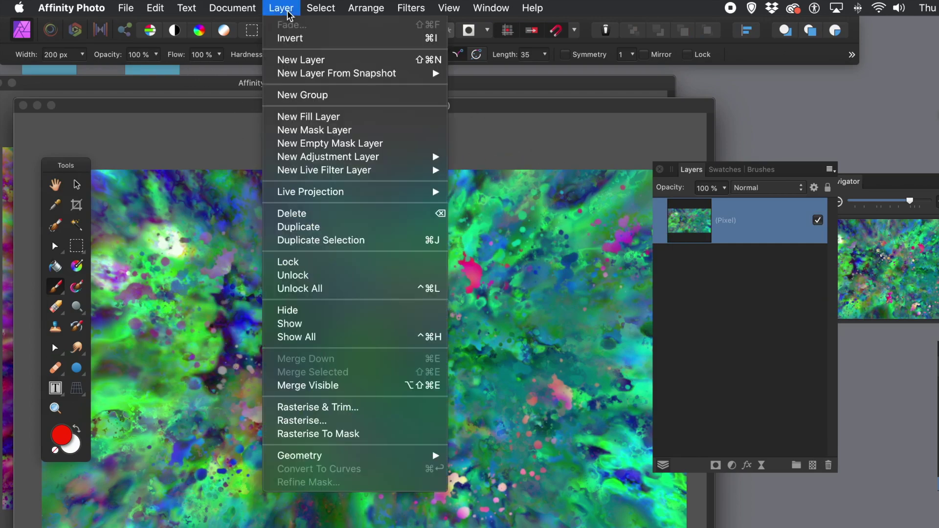
click(299, 39)
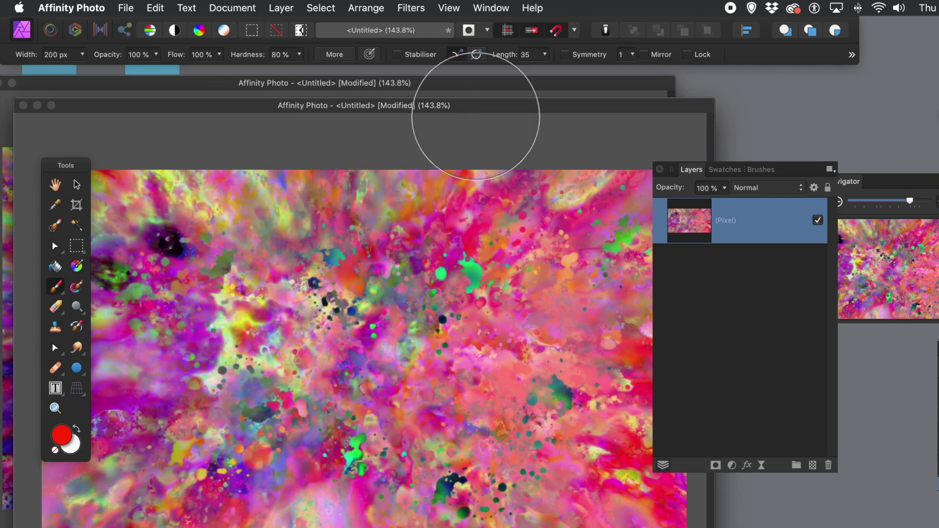
click(407, 10)
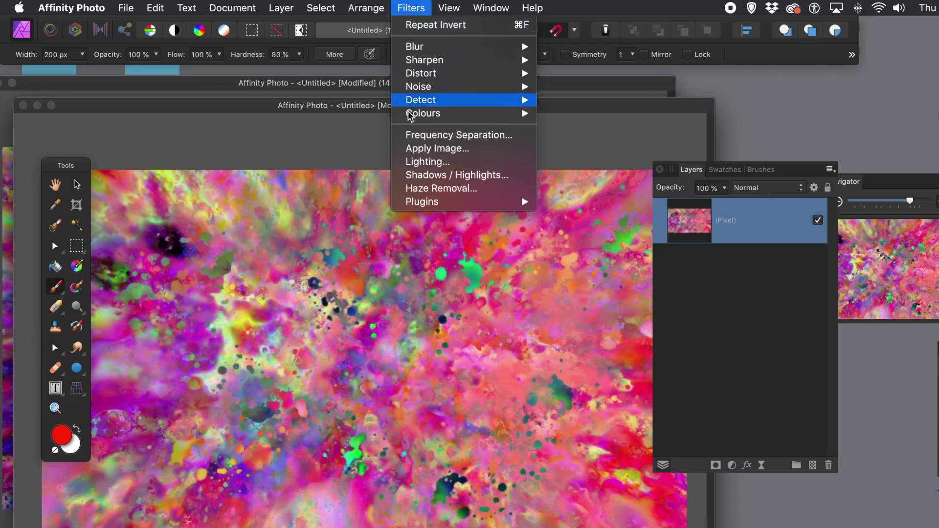
mouse_move(419, 120)
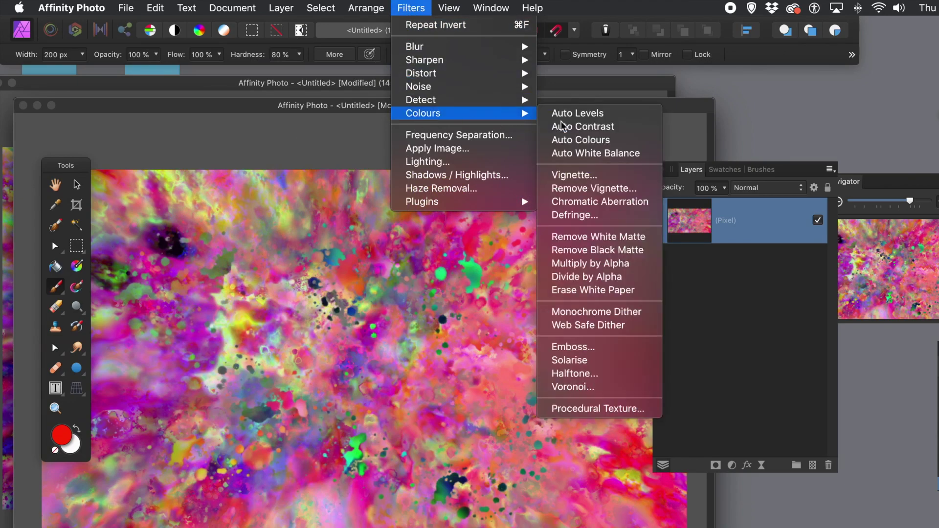
click(598, 116)
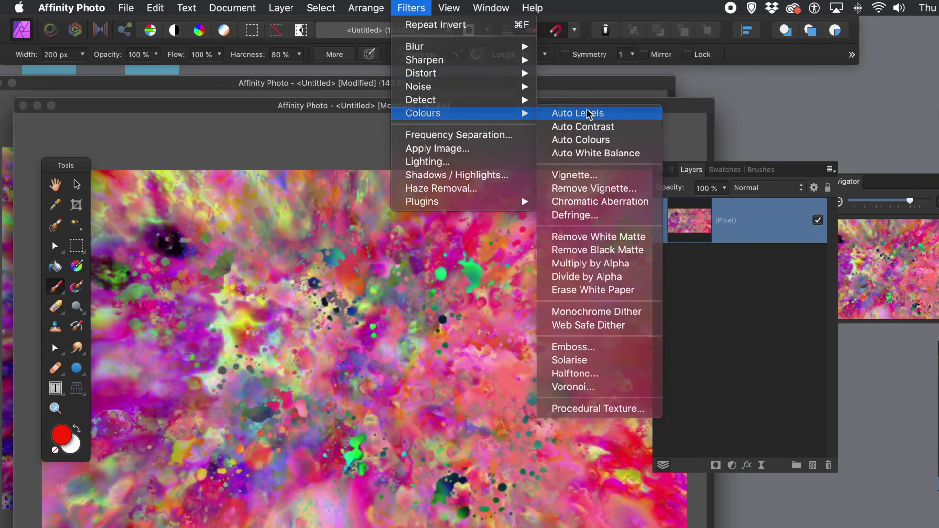
click(422, 11)
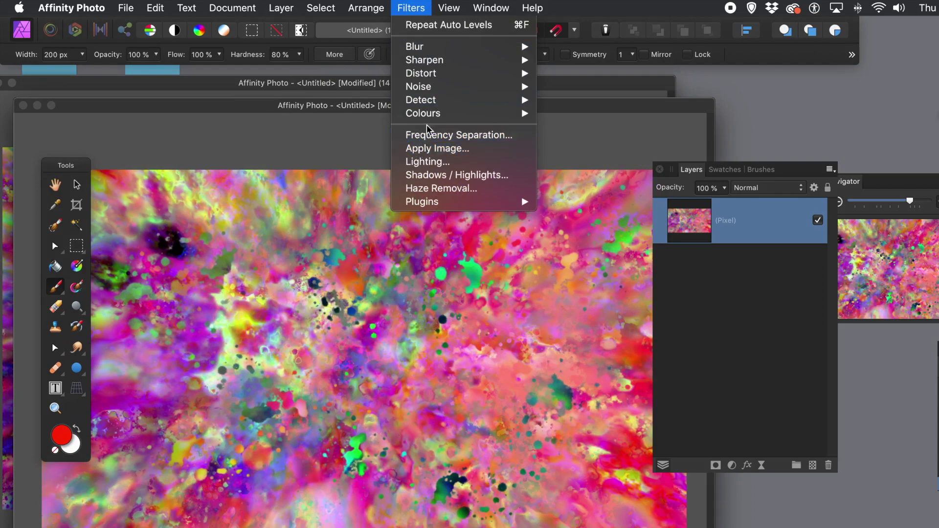
mouse_move(430, 122)
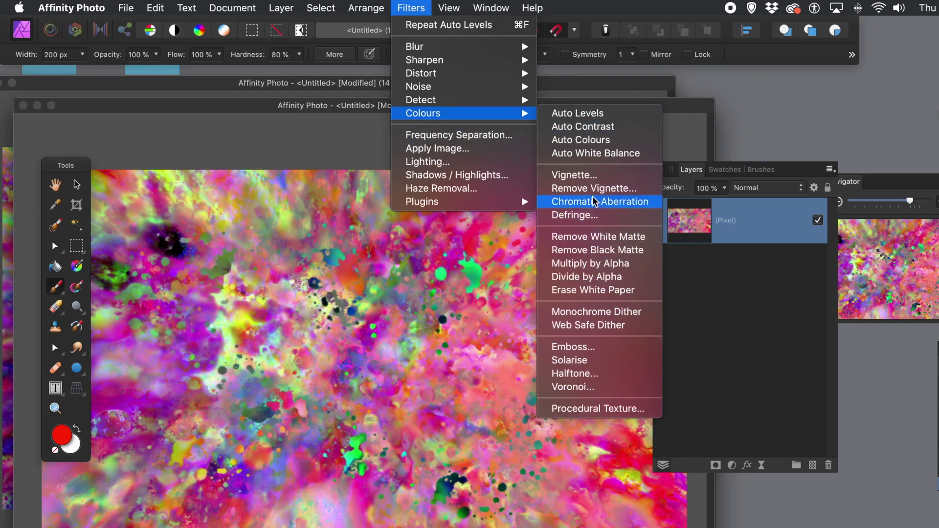
mouse_move(289, 14)
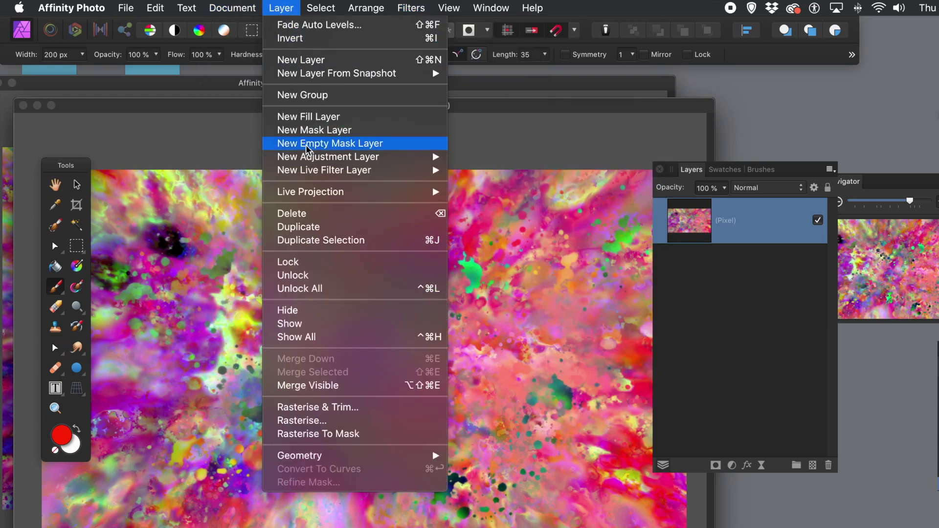
- Add an HSL adjustment layer with a 94.8° hue shift and 24% saturation shift
mouse_move(318, 164)
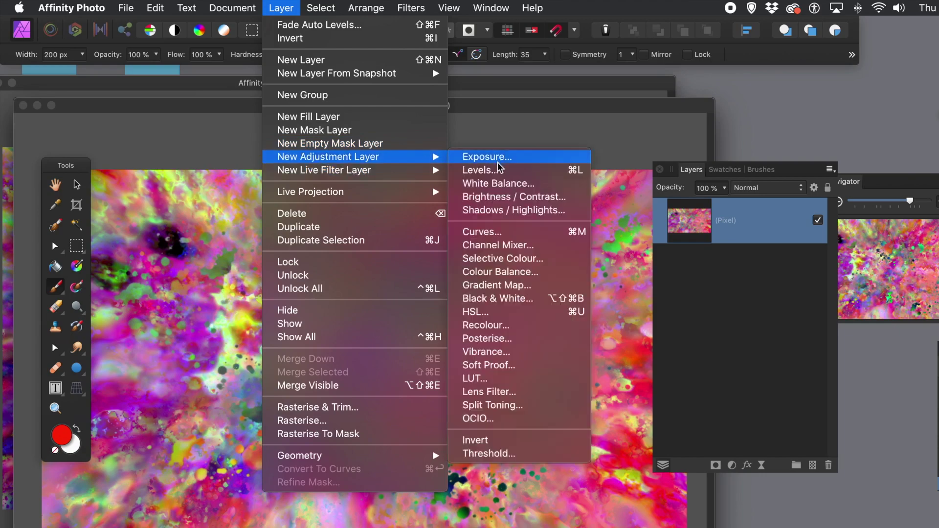
click(506, 316)
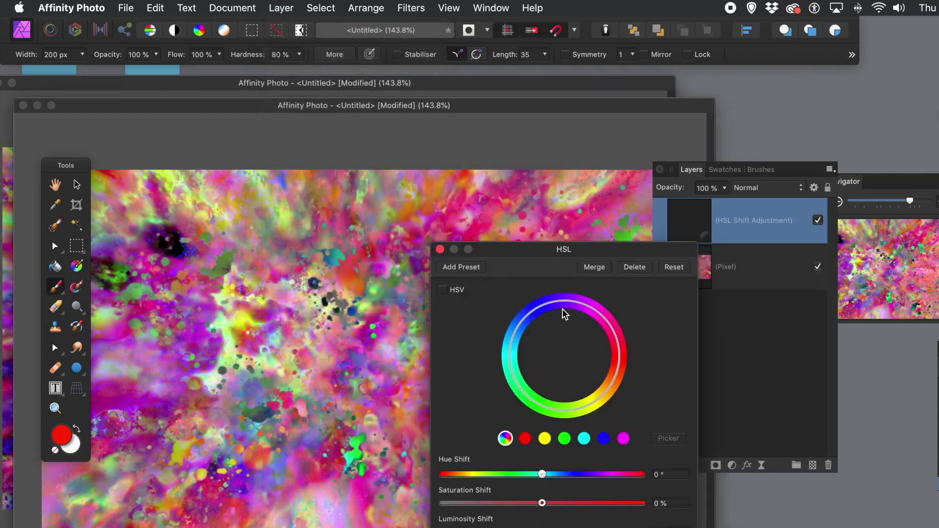
drag(563, 473, 595, 474)
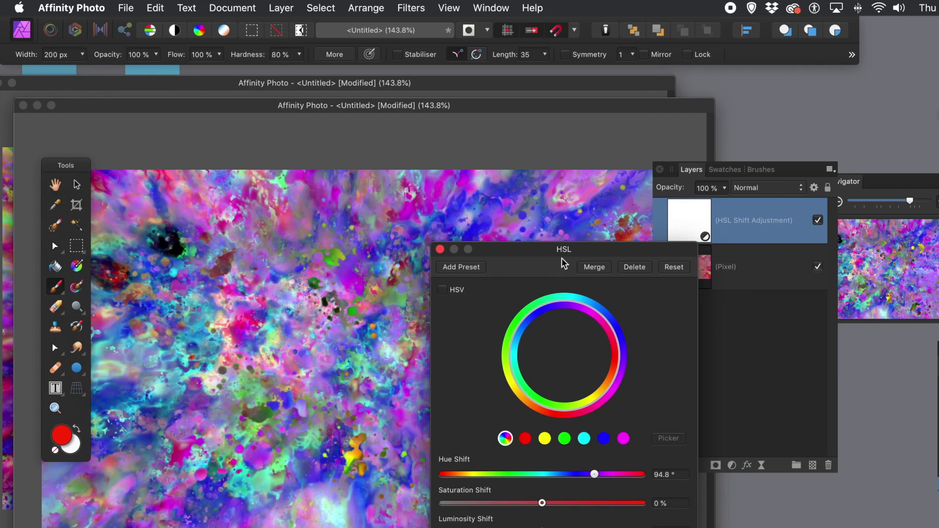
drag(558, 250, 661, 174)
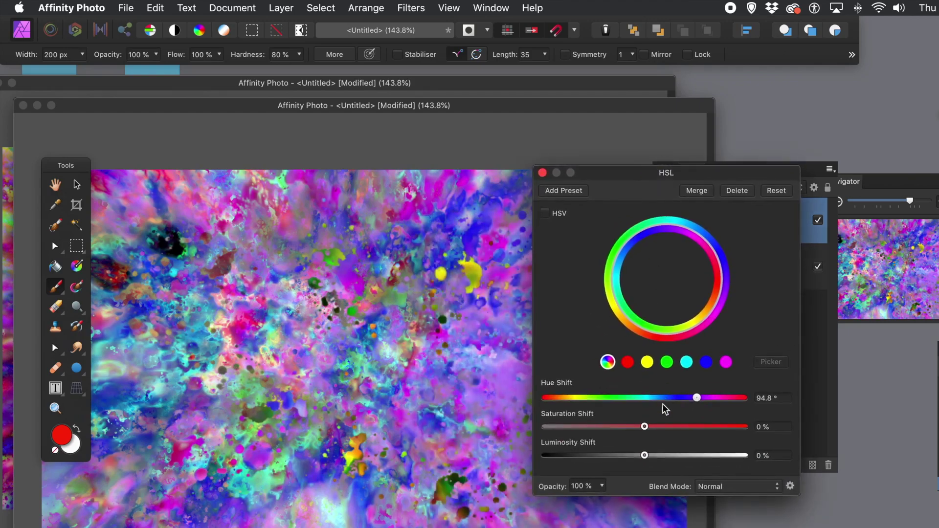
drag(653, 423, 668, 430)
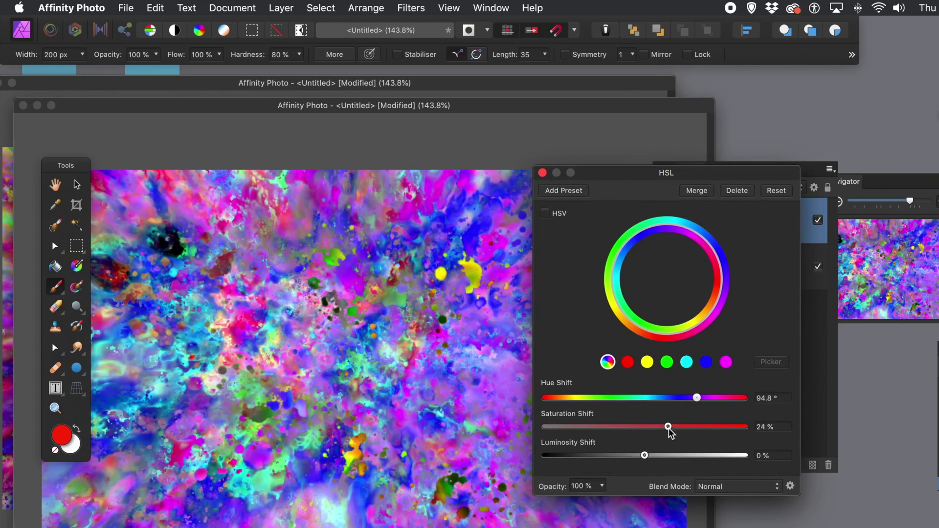
click(542, 173)
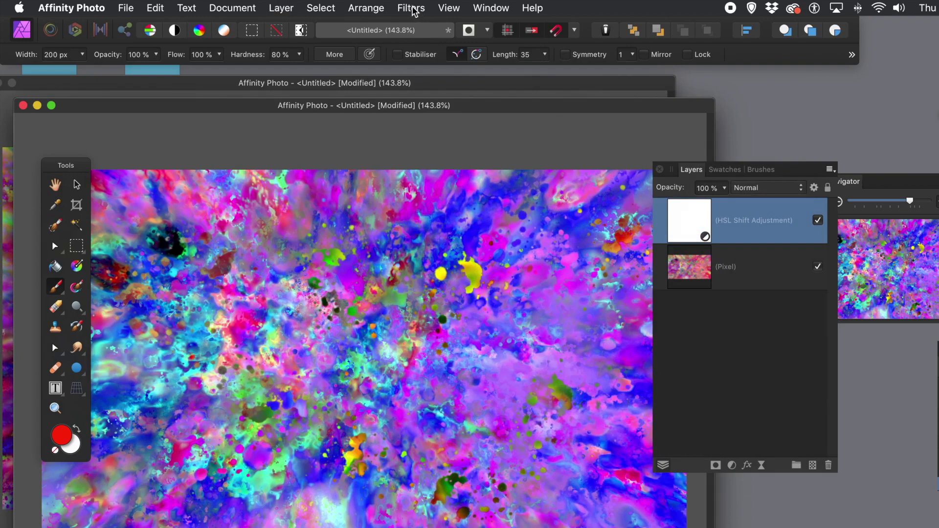
- Add a Black & White adjustment, darkening yellows to -75%, cyans to about -100%, plus reds, greens and blues
click(276, 9)
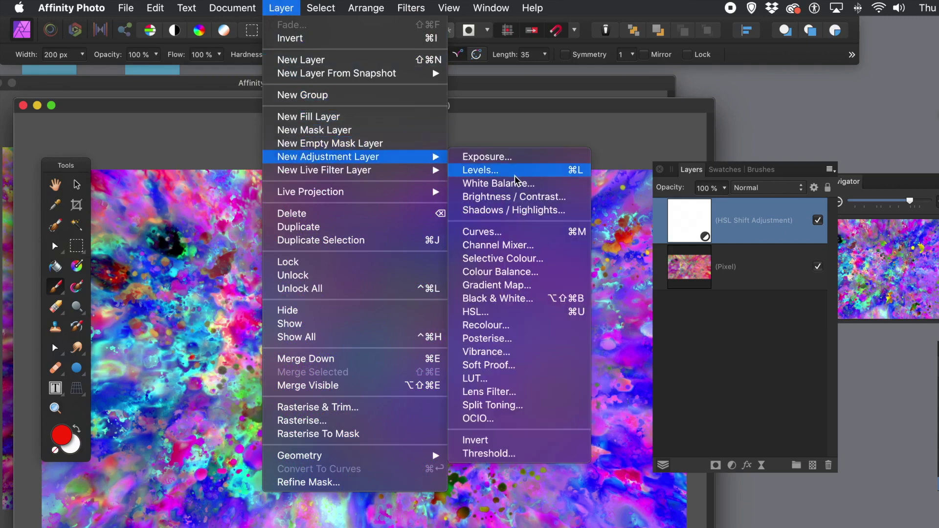
click(520, 299)
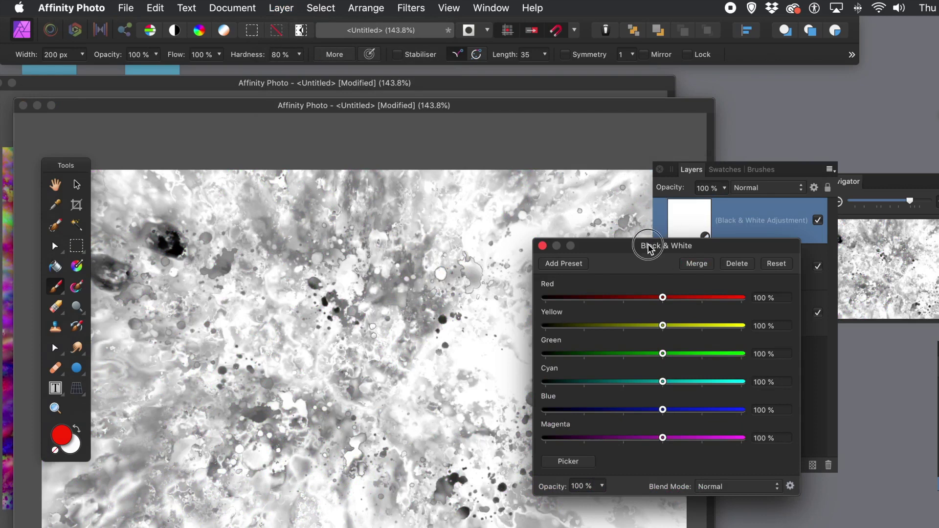
drag(650, 246, 498, 215)
drag(516, 268, 482, 267)
drag(510, 295, 441, 294)
drag(508, 324, 456, 323)
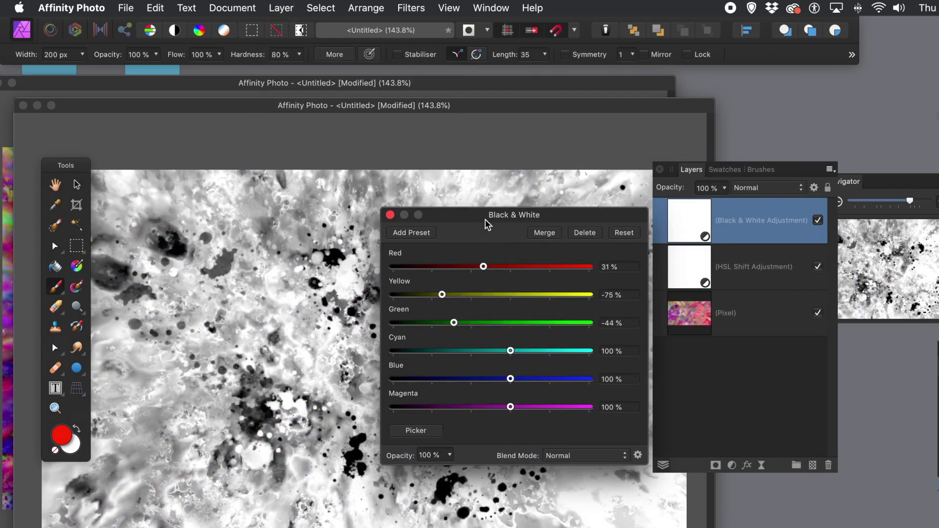
drag(471, 216, 625, 209)
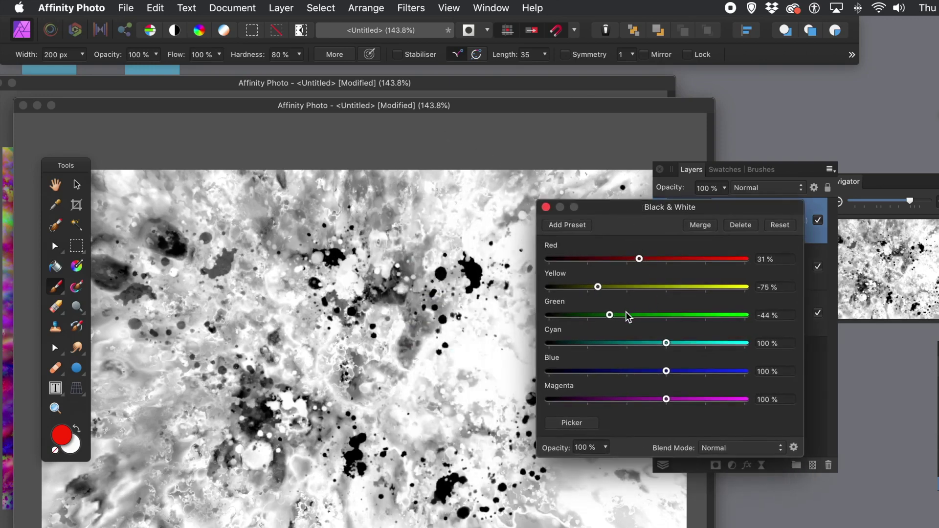
drag(663, 342, 597, 350)
drag(667, 371, 646, 370)
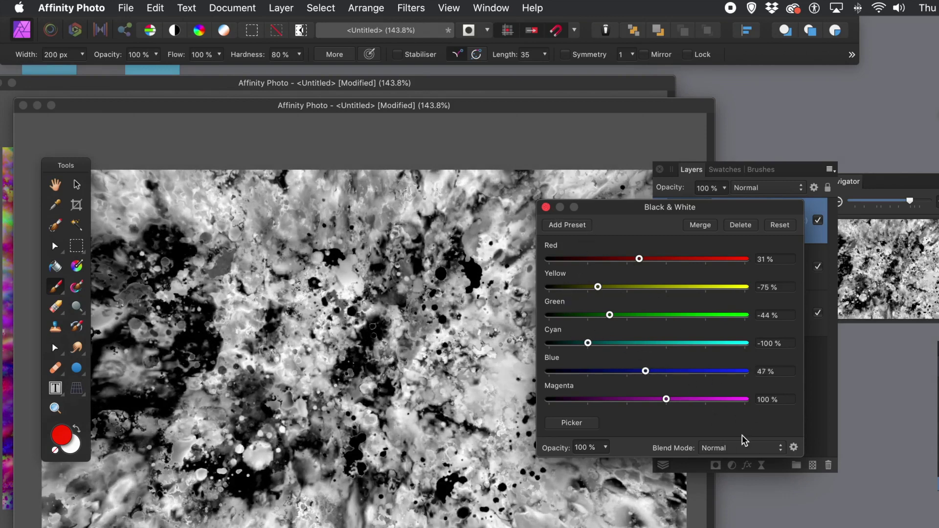
- Set the Black & White adjustment to Multiply blending, then merge all visible layers into a new layer
drag(683, 209, 603, 164)
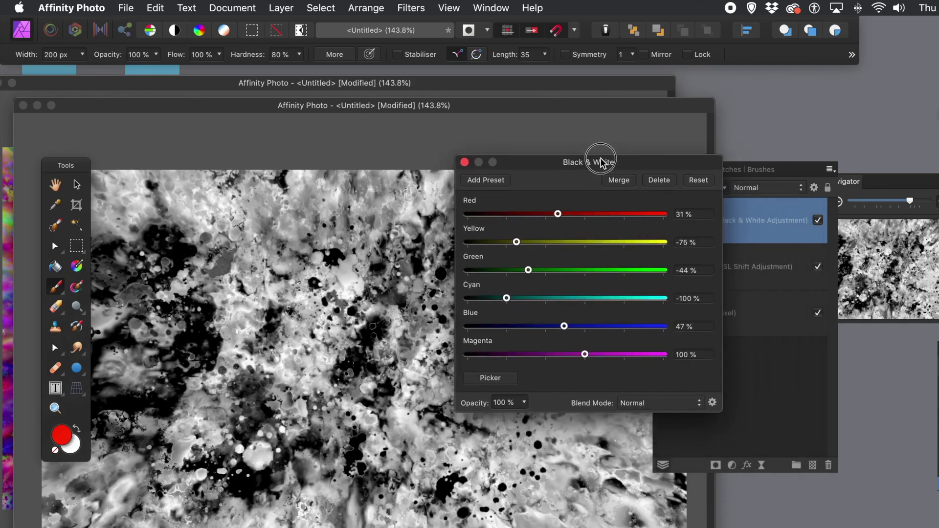
click(638, 400)
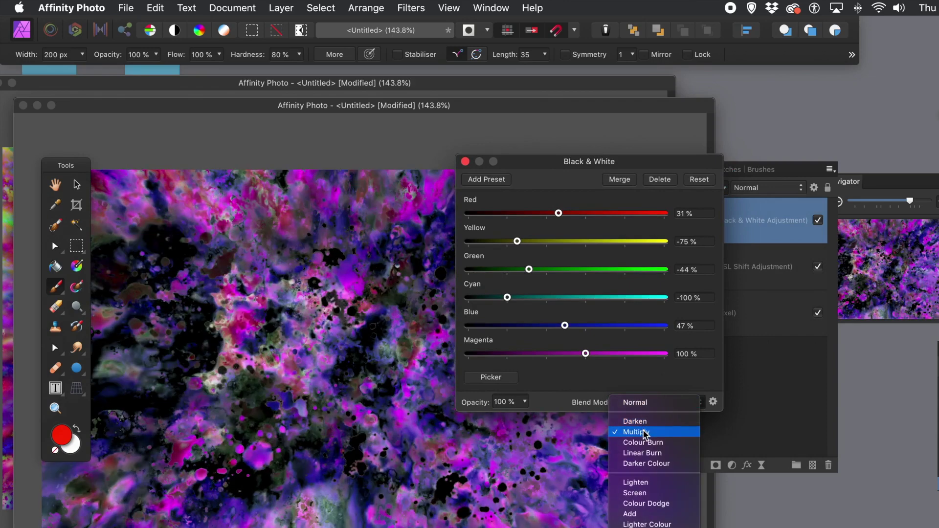
click(644, 433)
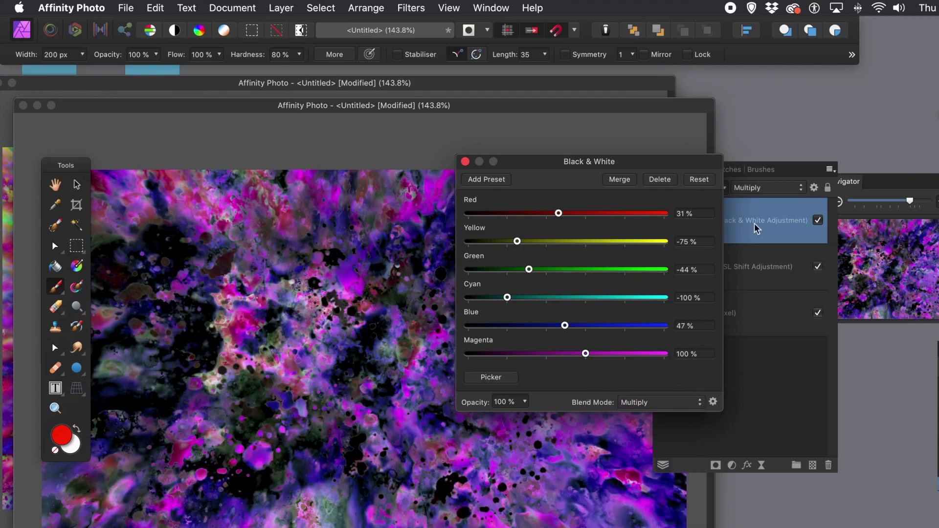
drag(552, 160, 656, 281)
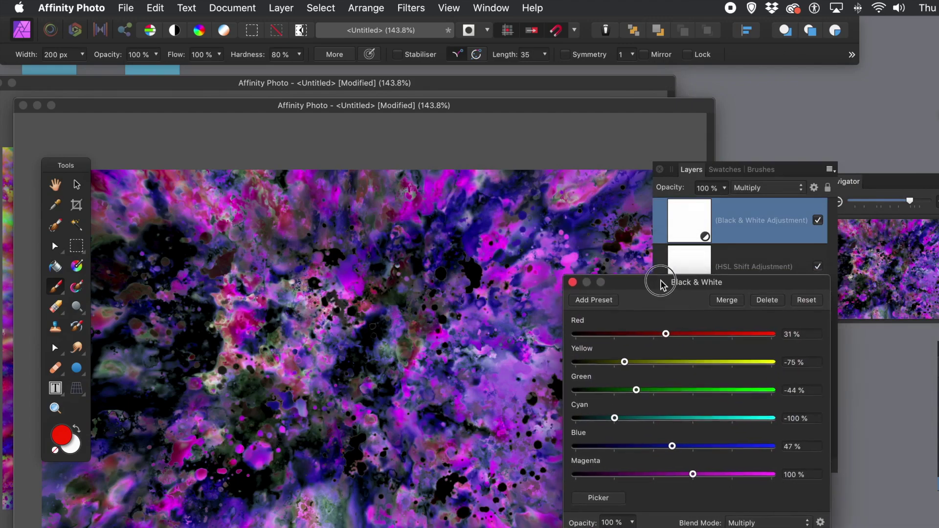
click(576, 280)
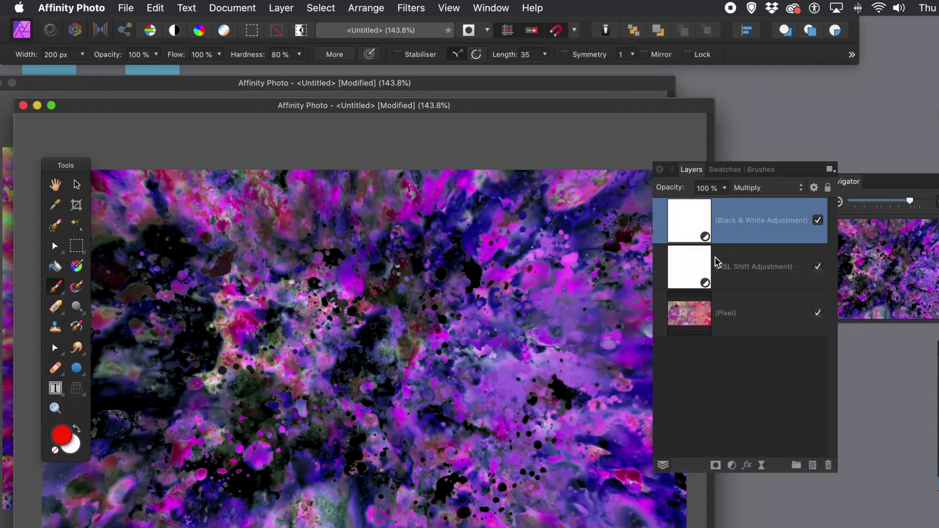
click(279, 8)
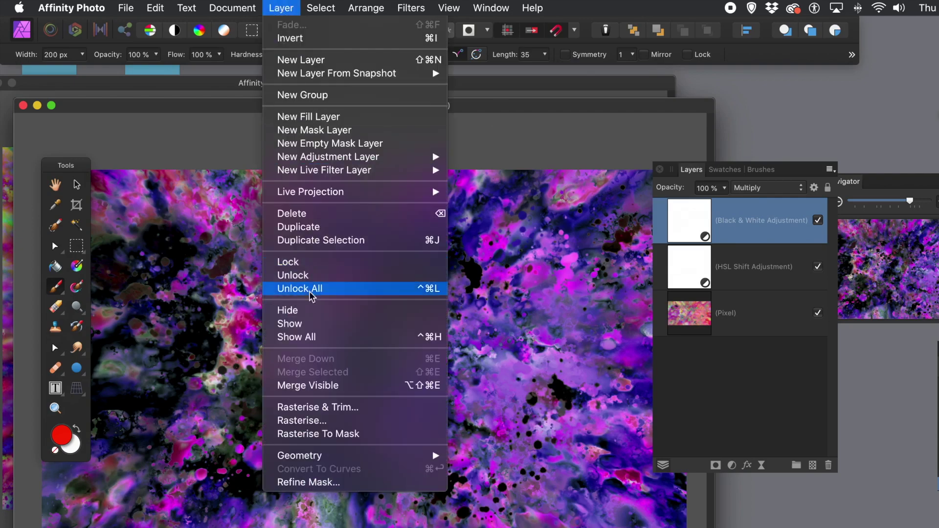
click(330, 386)
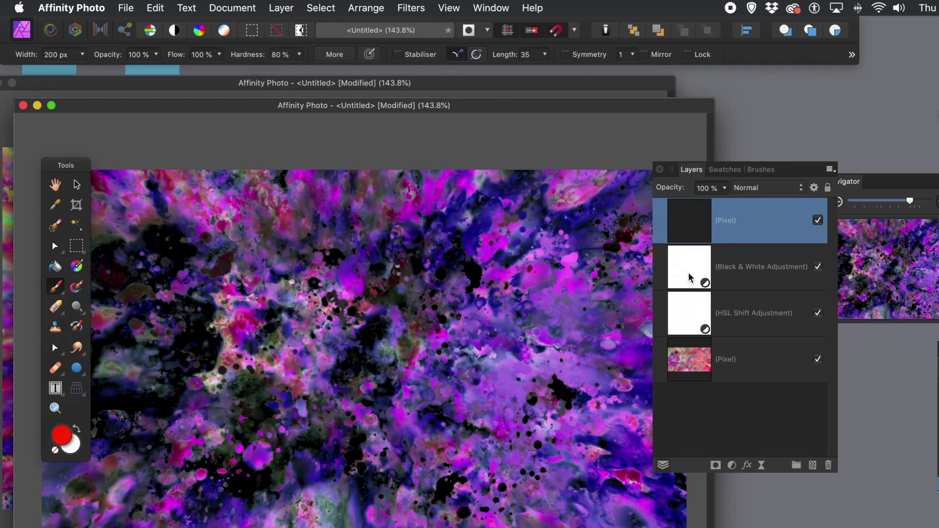